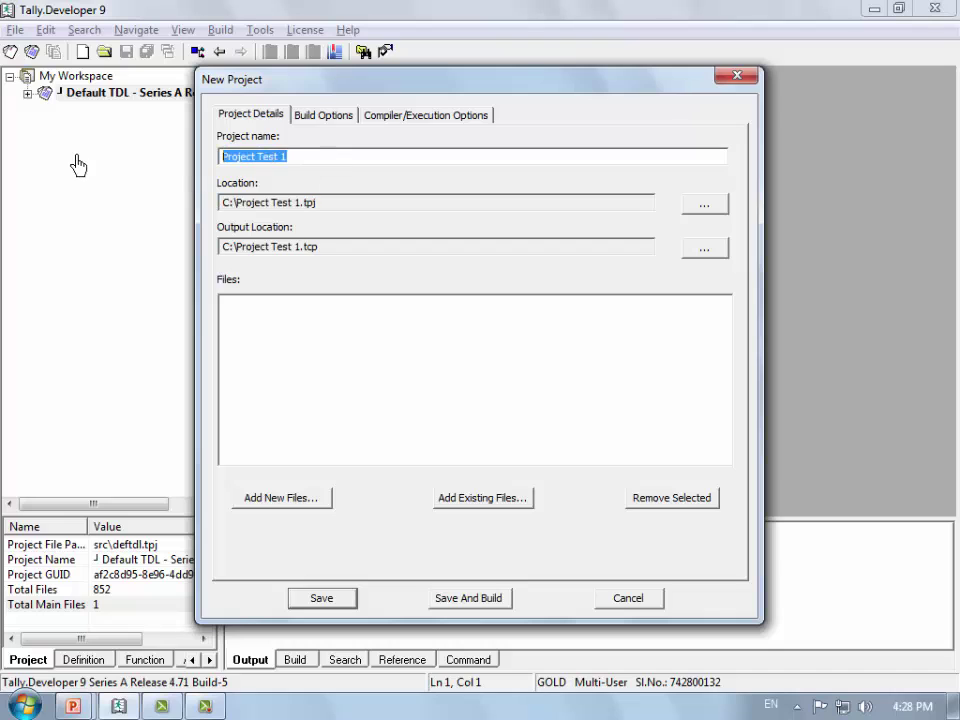
Step: Highlight the project's location path and the word Test in the location and output paths
{"action": "left_click_drag", "start_coordinate": [357, 209], "coordinate": [84, 224]}
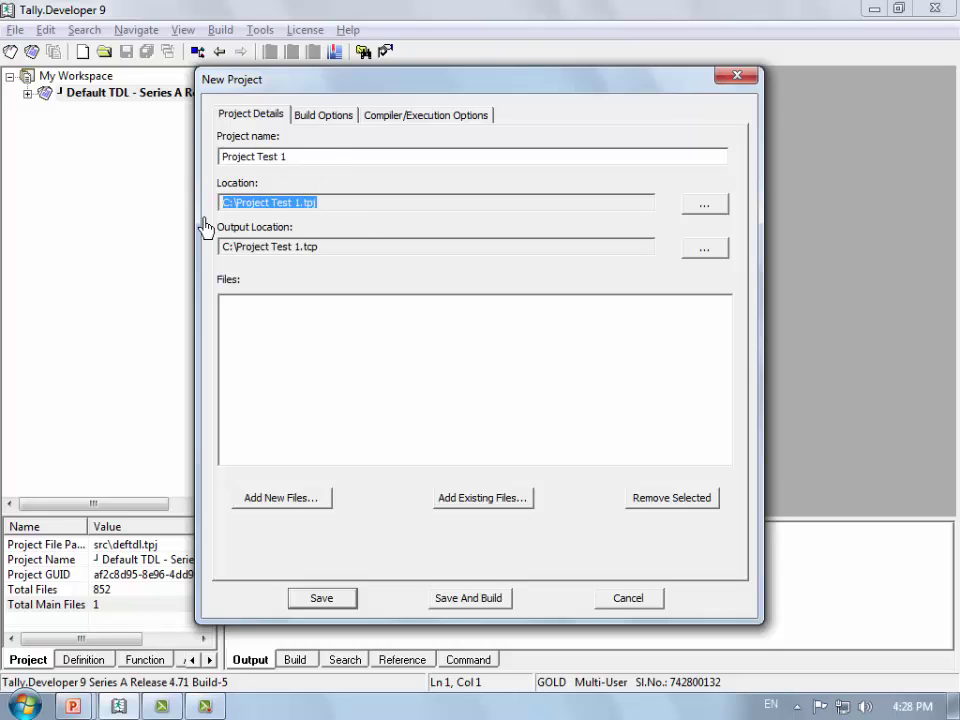
{"action": "double_click", "coordinate": [289, 205]}
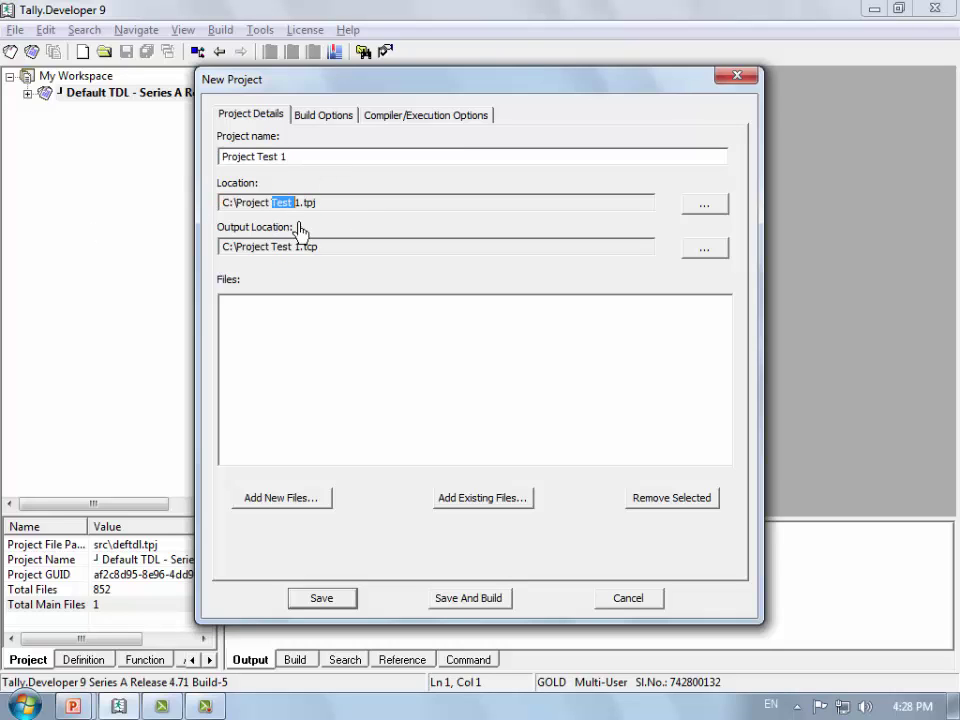
{"action": "double_click", "coordinate": [284, 247]}
{"action": "left_click", "coordinate": [313, 304]}
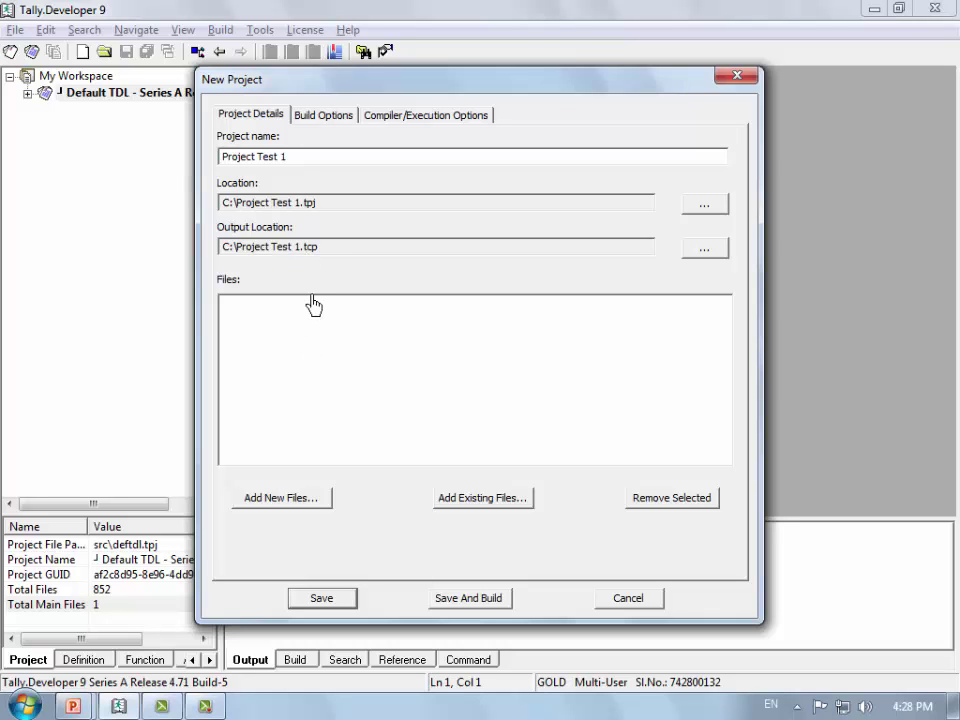
Step: Add a new file named 'Project File 1' to the project's file list
{"action": "left_click", "coordinate": [322, 509]}
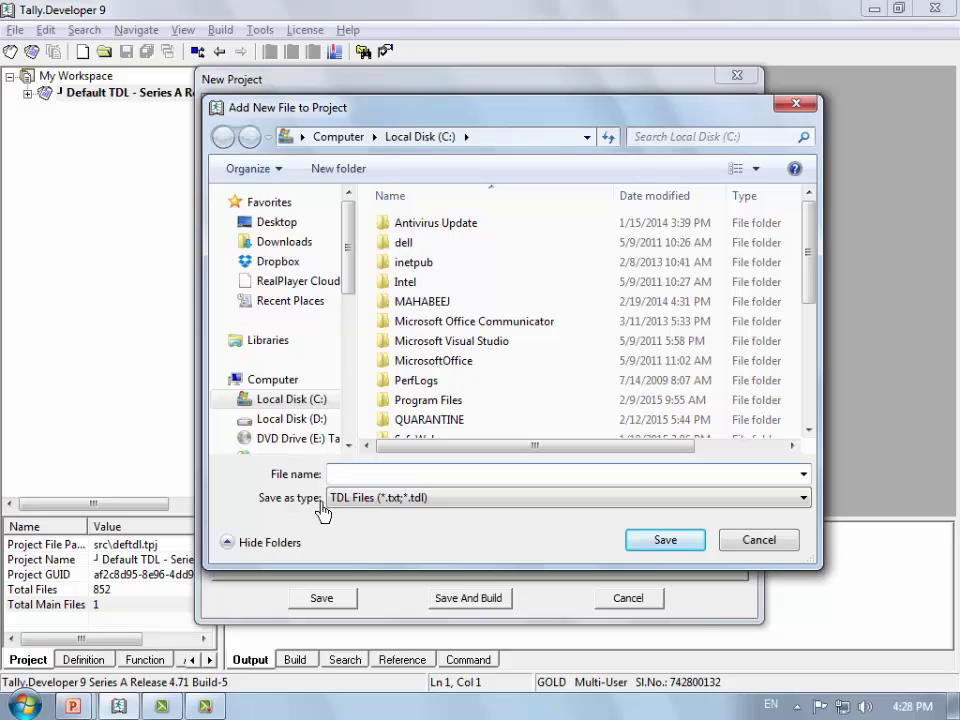
{"action": "type", "text": "Project "}
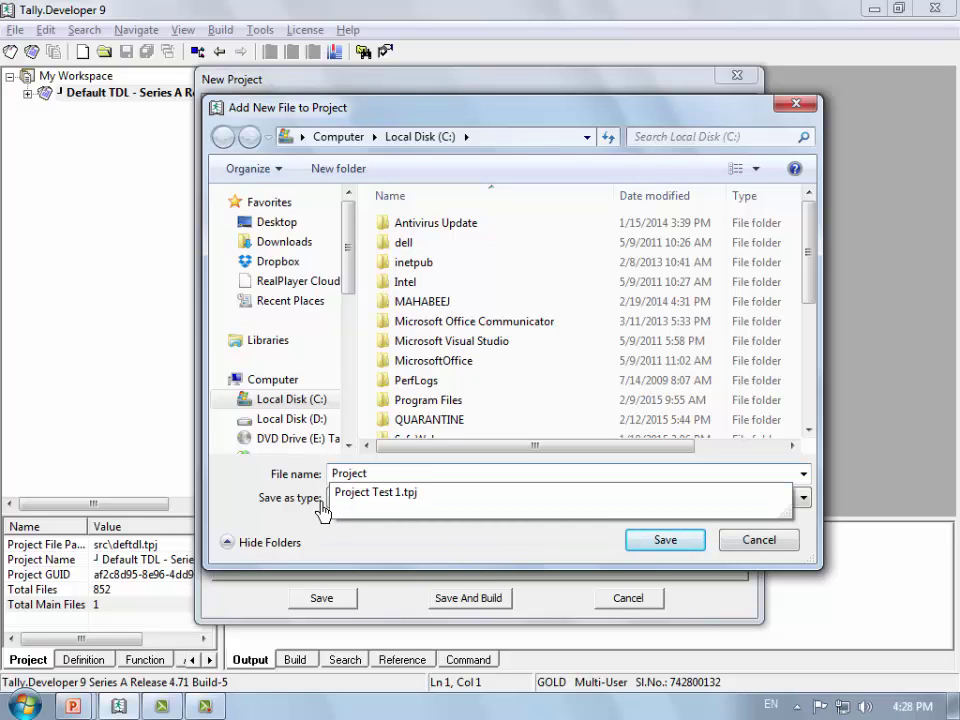
{"action": "type", "text": "Files"}
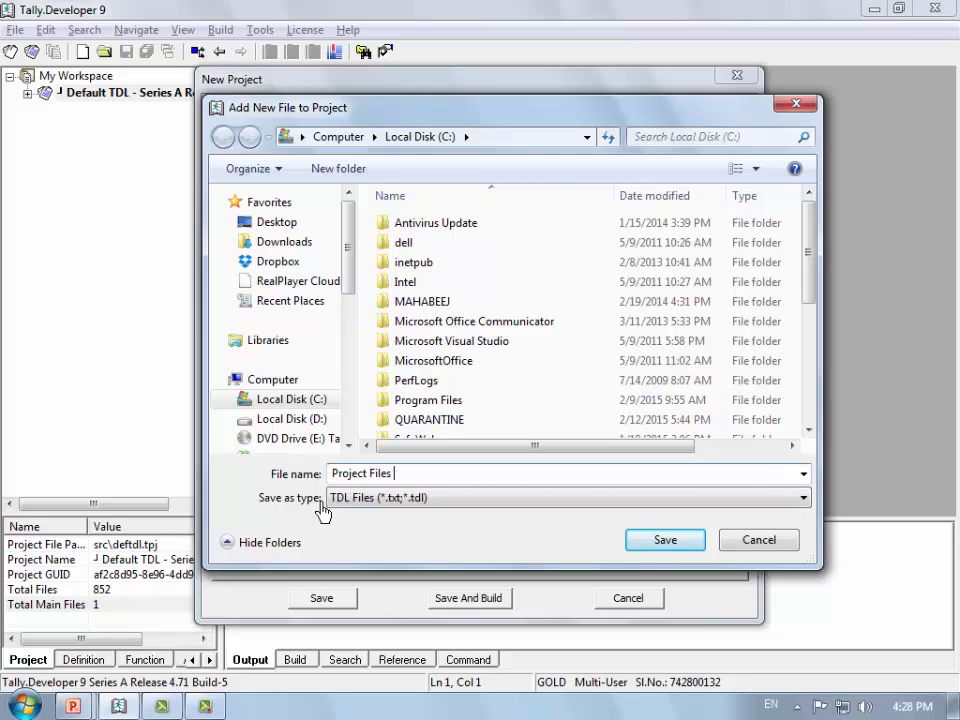
{"action": "key", "text": "BackSpace"}
{"action": "type", "text": "1"}
{"action": "key", "text": "Return"}
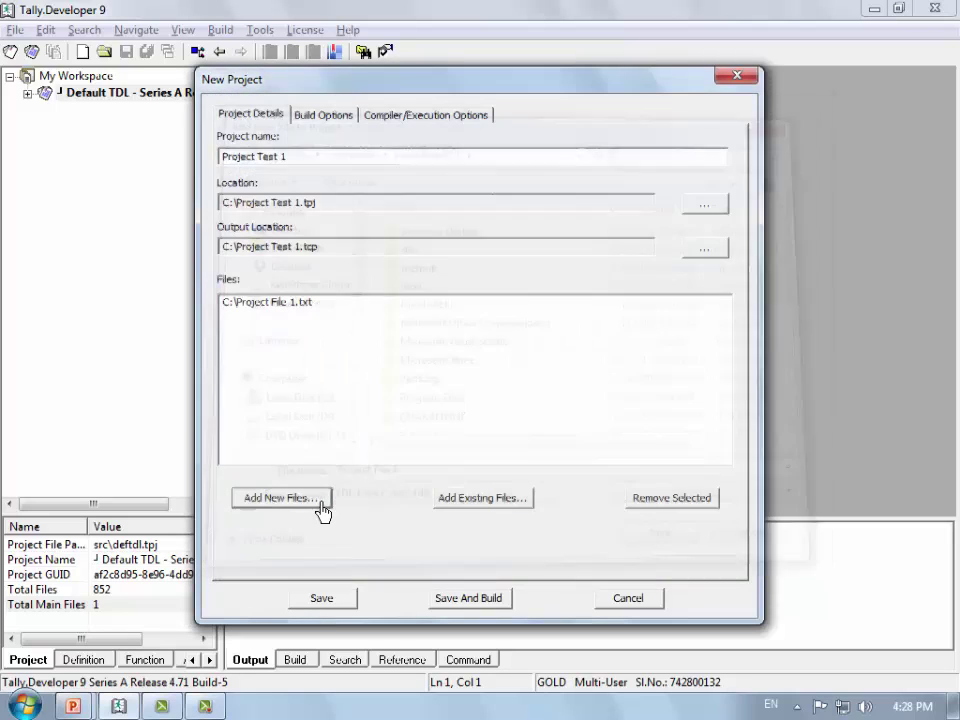
{"action": "left_click", "coordinate": [307, 313]}
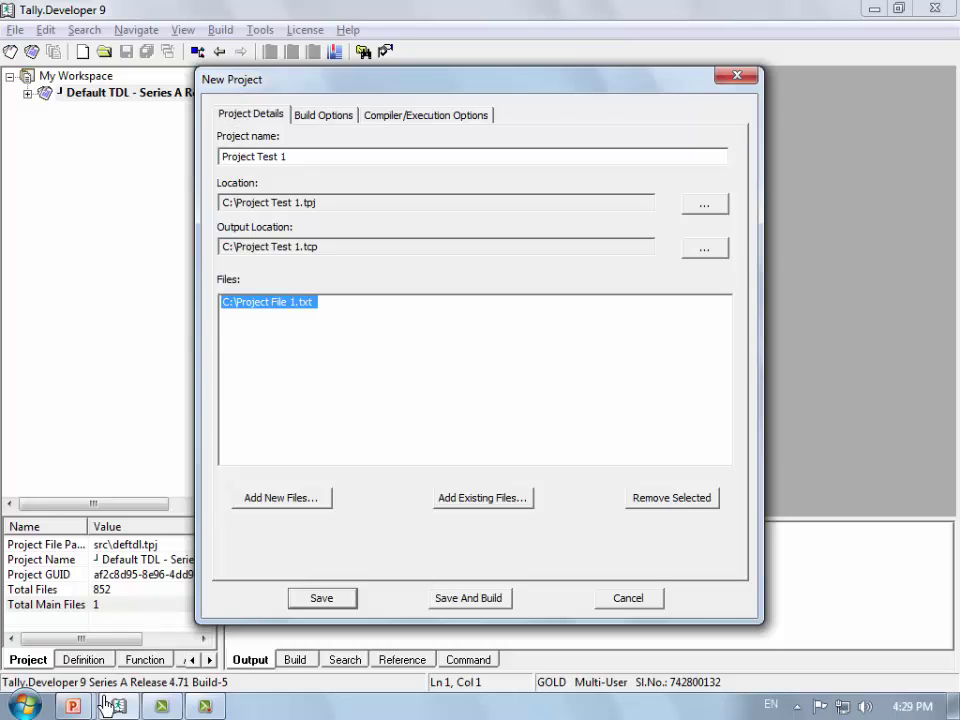
{"action": "left_click", "coordinate": [72, 706]}
Step: Advance the slide show through slide 9, Creating Projects, revealing its illustrations and steps
{"action": "left_click", "coordinate": [258, 627]}
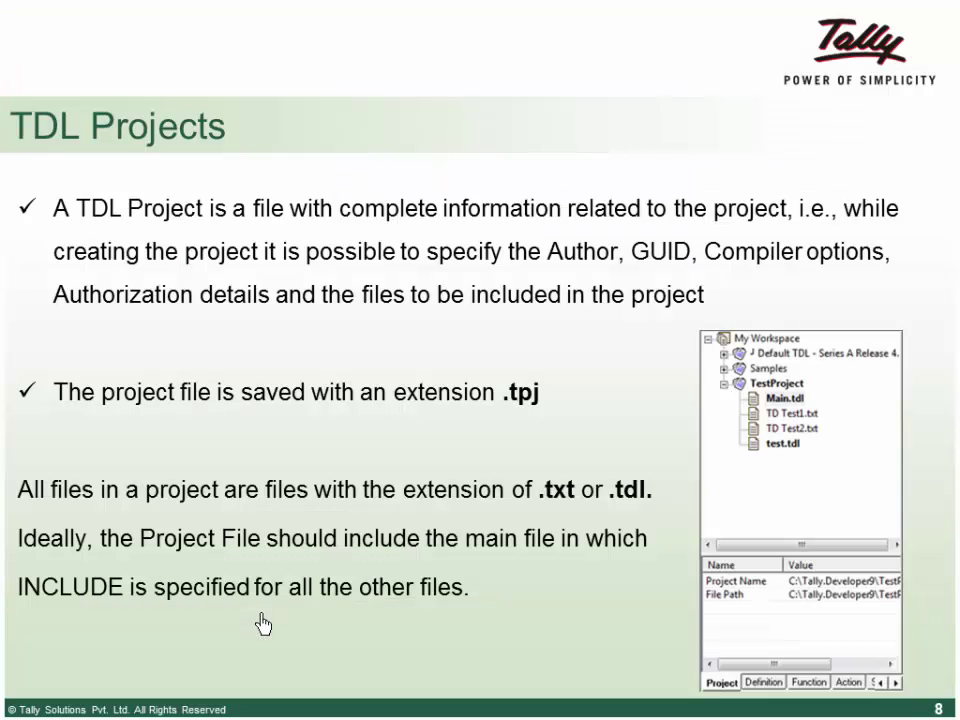
{"action": "left_click", "coordinate": [263, 624]}
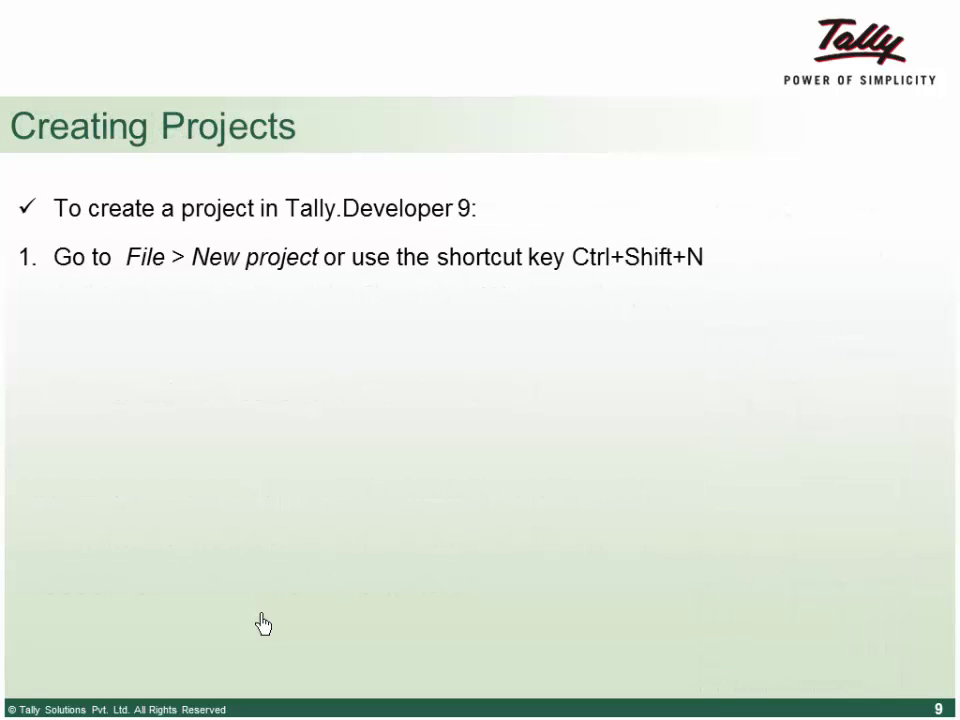
{"action": "left_click", "coordinate": [263, 624]}
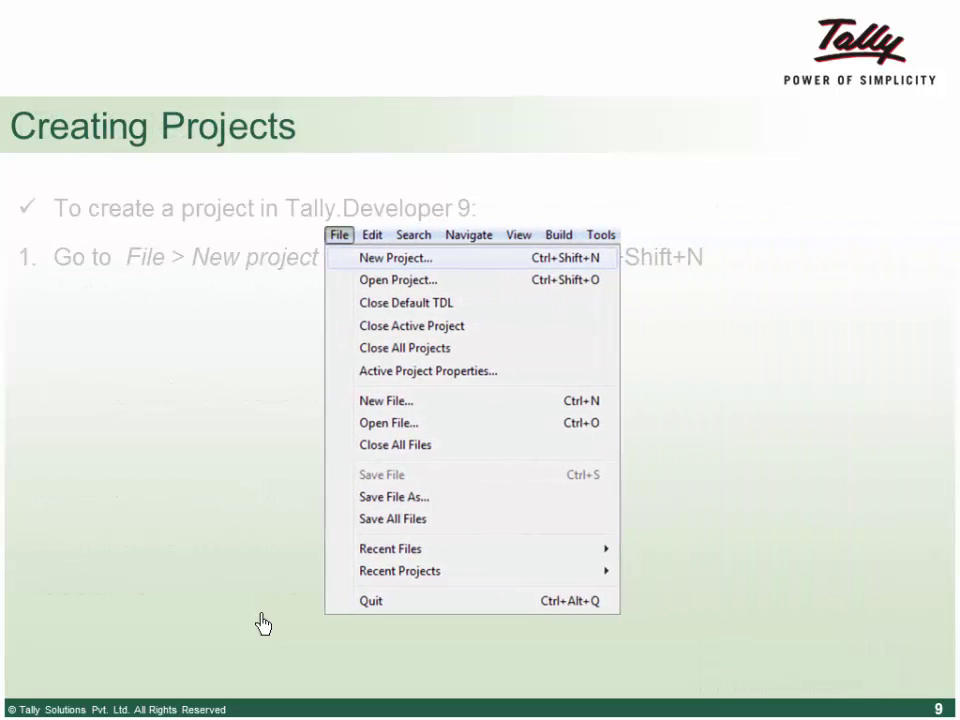
{"action": "left_click", "coordinate": [263, 624]}
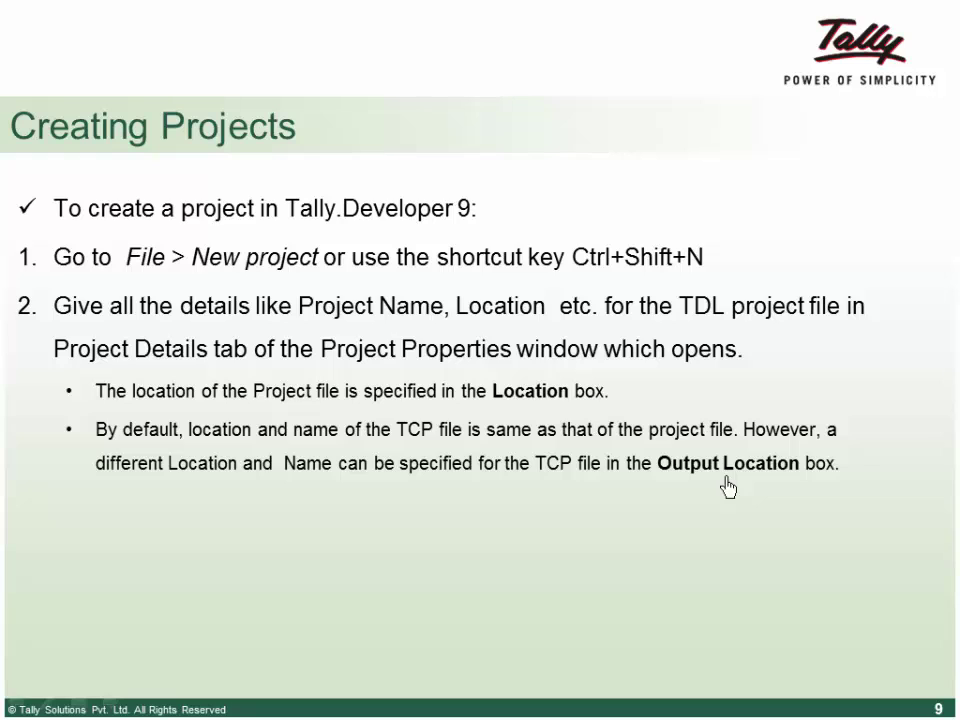
{"action": "left_click", "coordinate": [301, 474]}
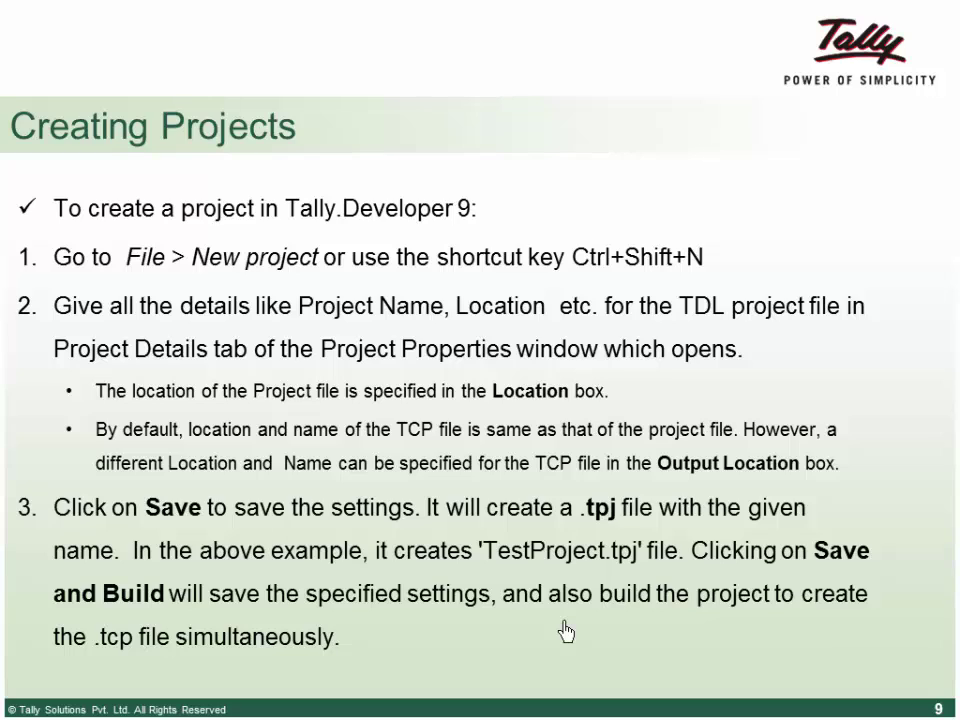
{"action": "key", "text": "alt+Tab"}
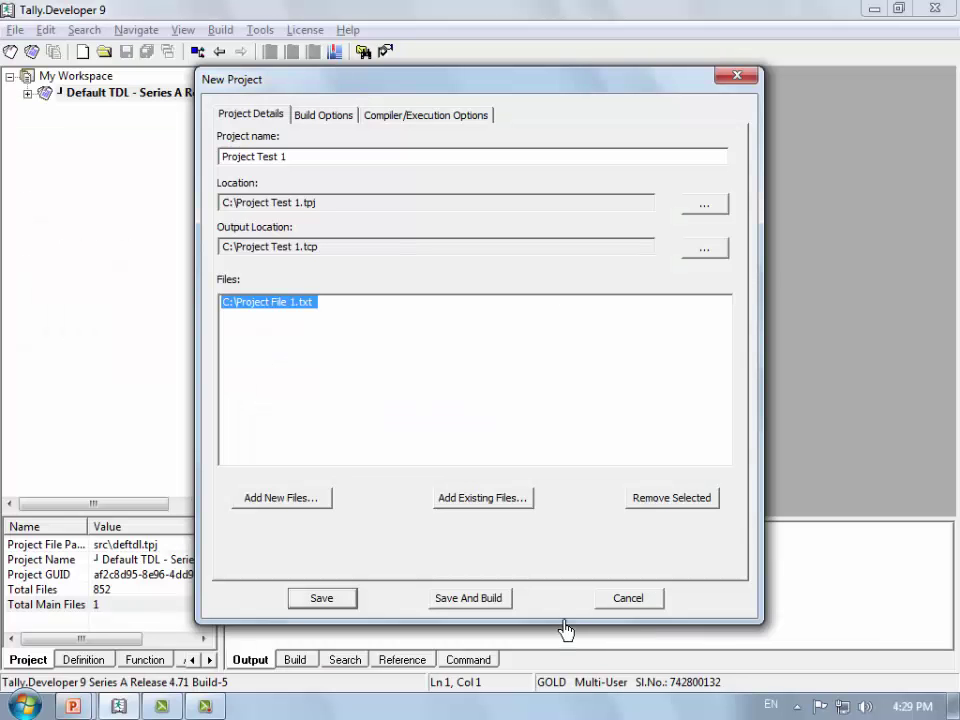
Step: Enter product name Shipment Module, the author's name and version 1.2 in Build Options
{"action": "left_click", "coordinate": [333, 120]}
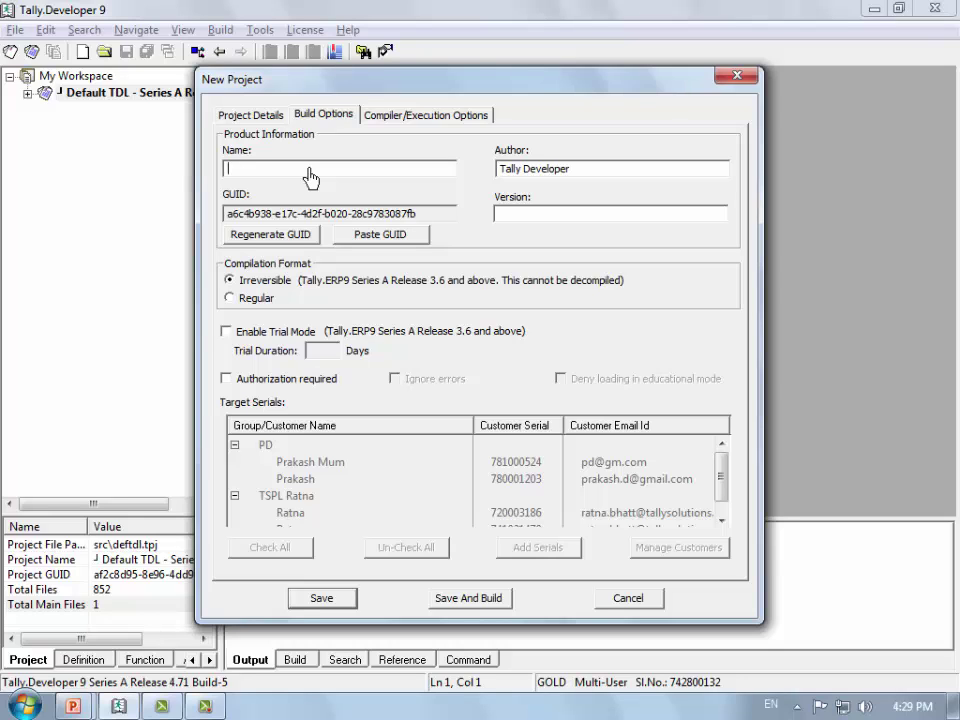
{"action": "type", "text": "Shipmment Module"}
{"action": "key", "text": "Tab"}
{"action": "key", "text": "Tab"}
{"action": "key", "text": "Tab"}
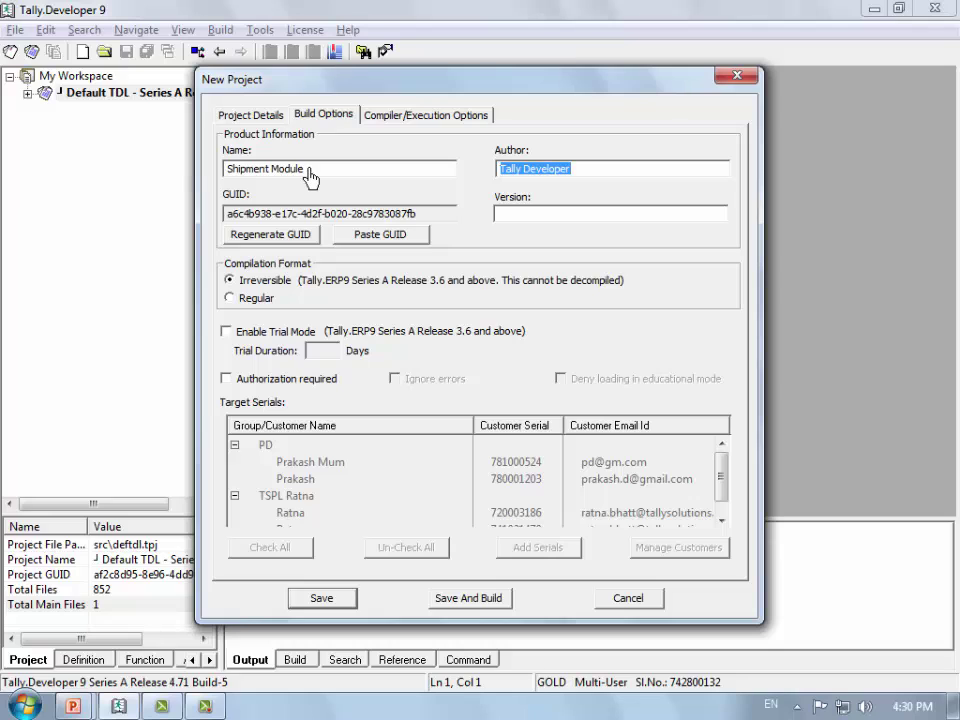
{"action": "type", "text": "Krishna"}
{"action": "key", "text": "Tab"}
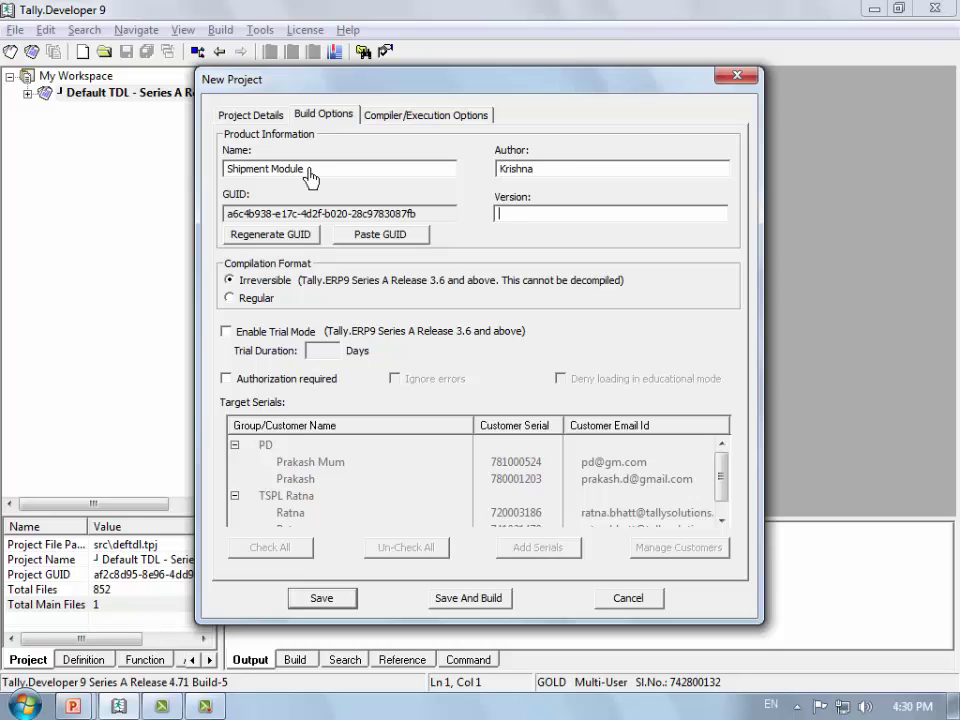
{"action": "type", "text": "1.2"}
Step: Toggle the compilation format between Irreversible and Regular, ending on Irreversible
{"action": "left_click", "coordinate": [268, 284]}
{"action": "key", "text": "Down"}
{"action": "key", "text": "Up"}
{"action": "key", "text": "Down"}
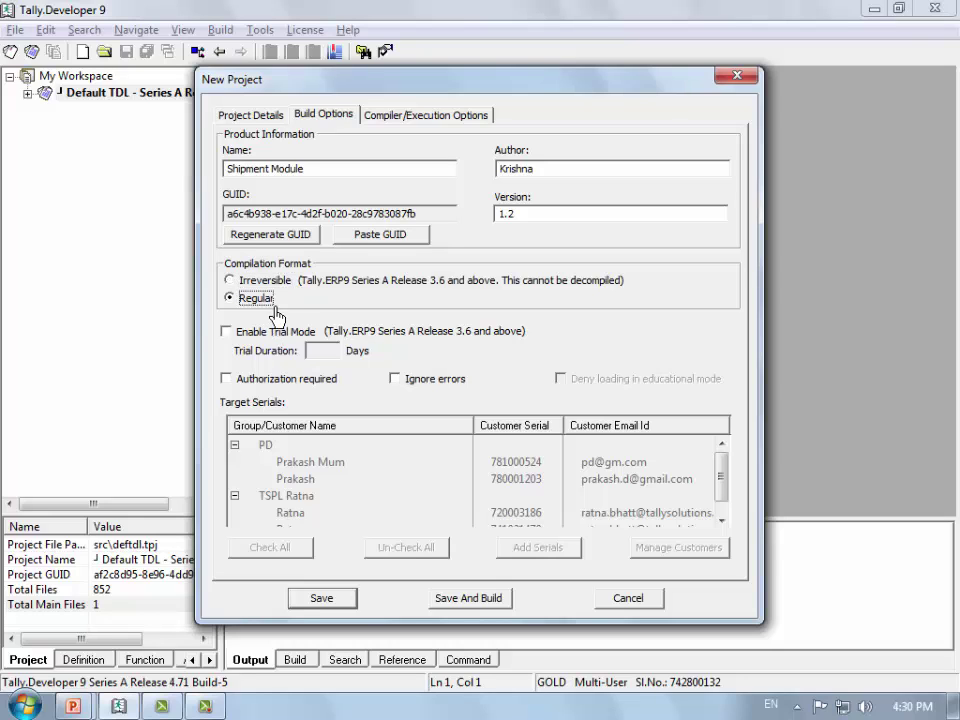
{"action": "key", "text": "Up"}
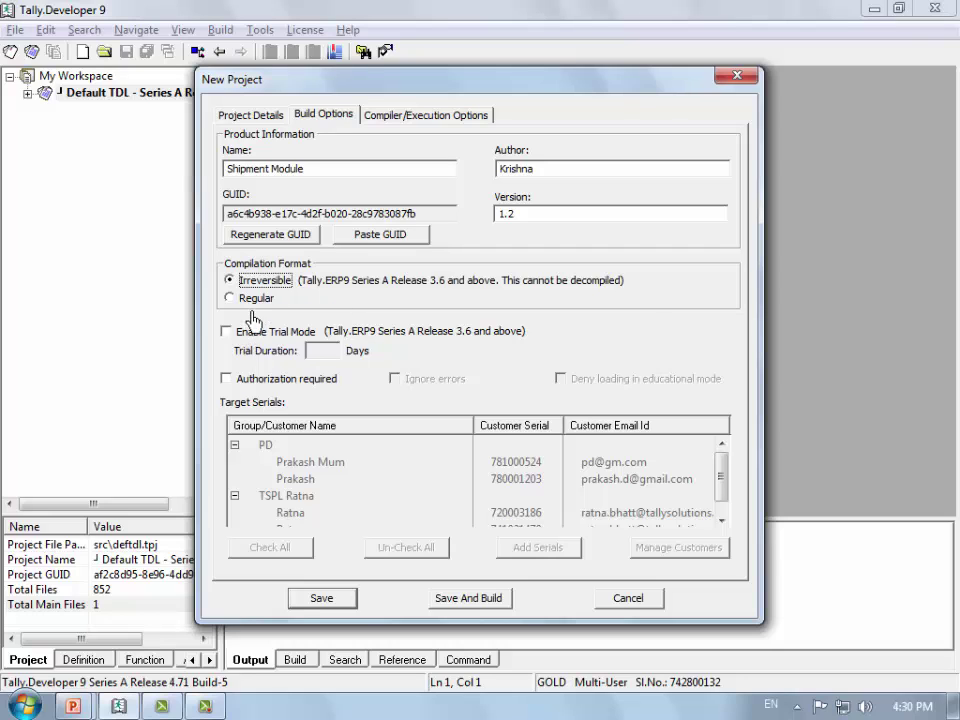
Step: Use Regular compilation, enable a 3-day trial mode, and require authorization
{"action": "left_click", "coordinate": [255, 300]}
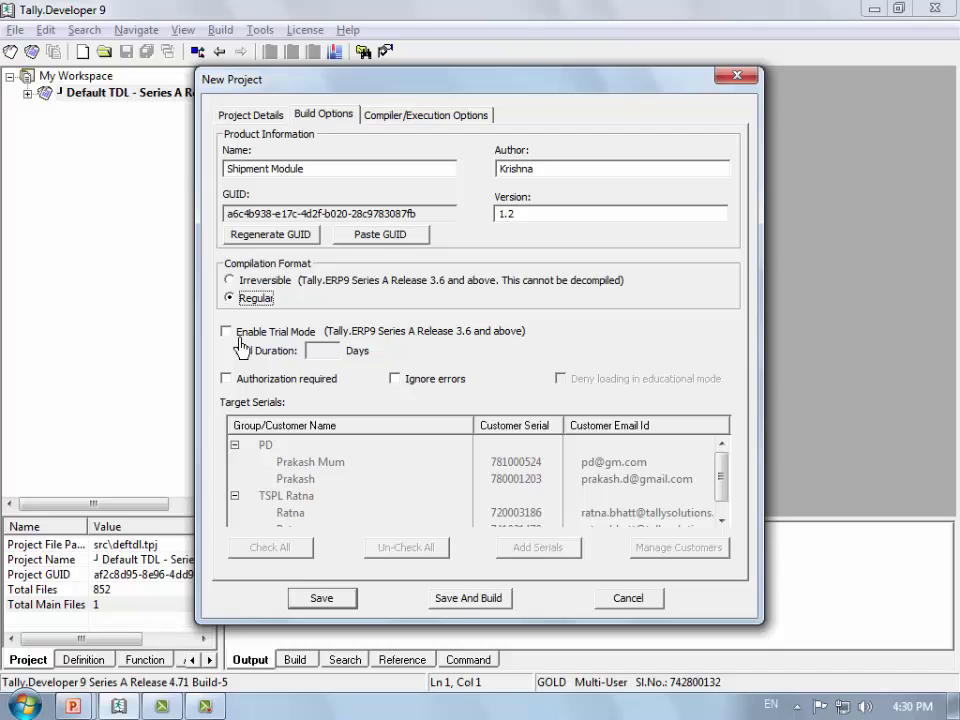
{"action": "left_click", "coordinate": [240, 340]}
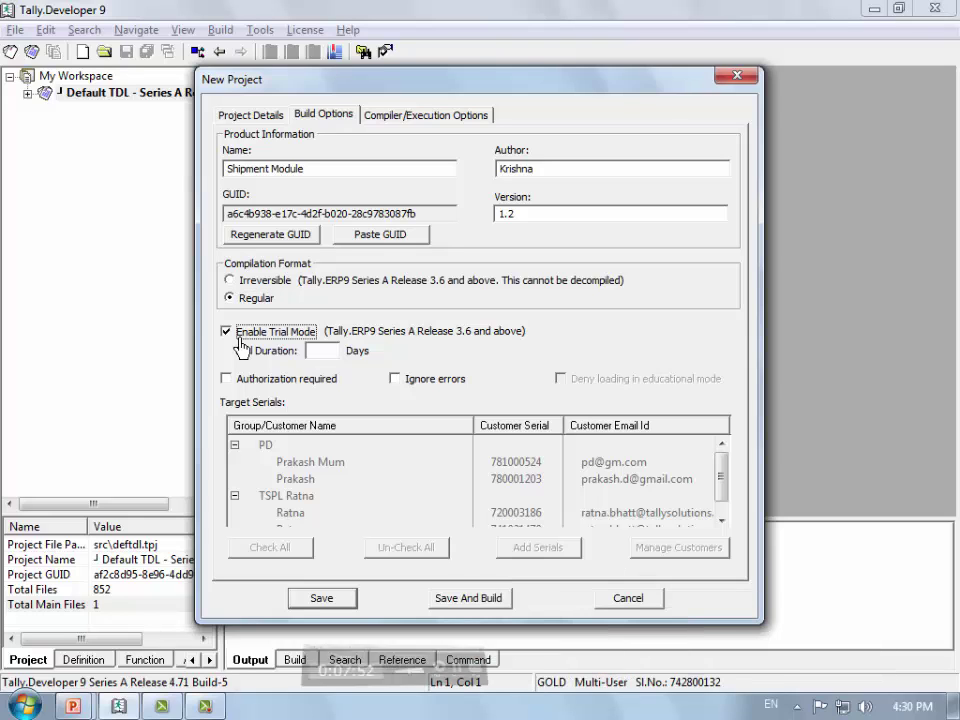
{"action": "left_click", "coordinate": [336, 356]}
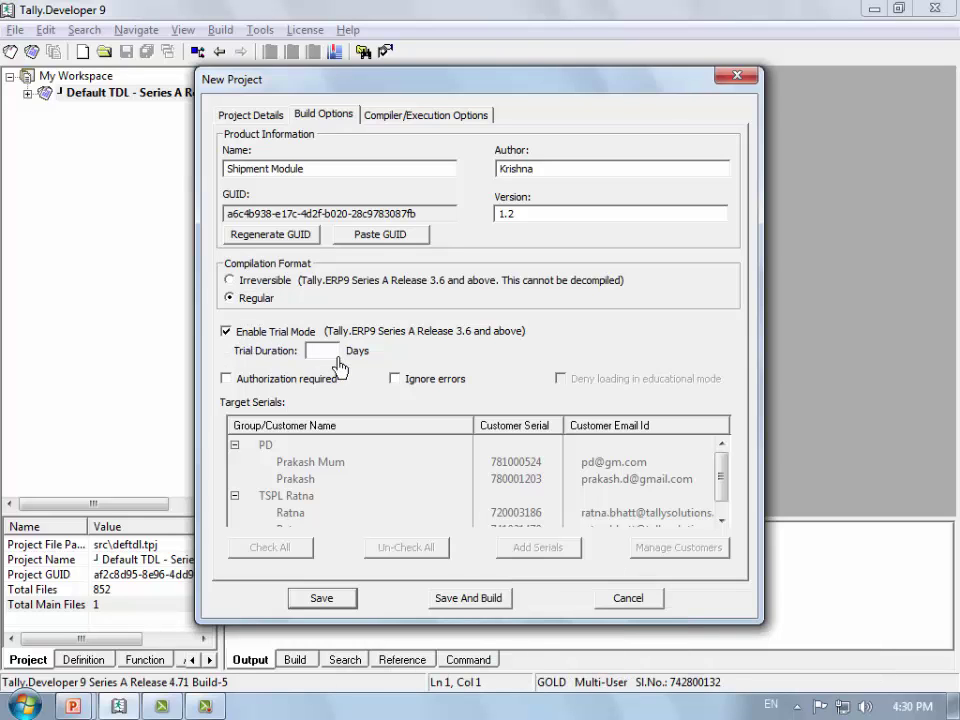
{"action": "type", "text": "3"}
{"action": "left_click", "coordinate": [224, 379]}
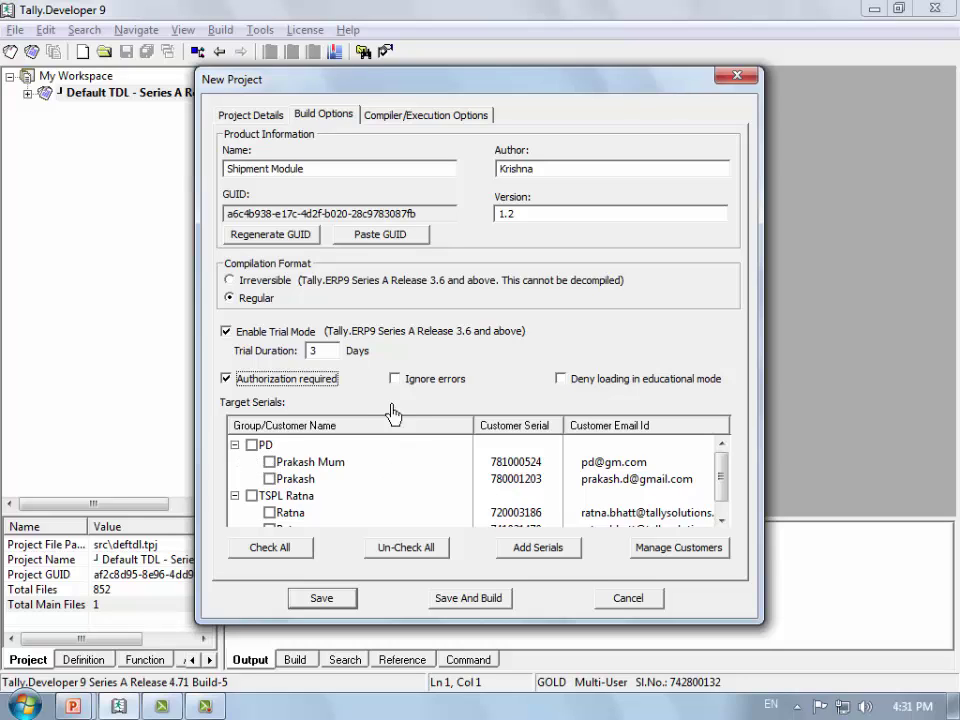
Step: Add a customer serial number as a target and untick the <UnKnown> serial
{"action": "left_click", "coordinate": [540, 547]}
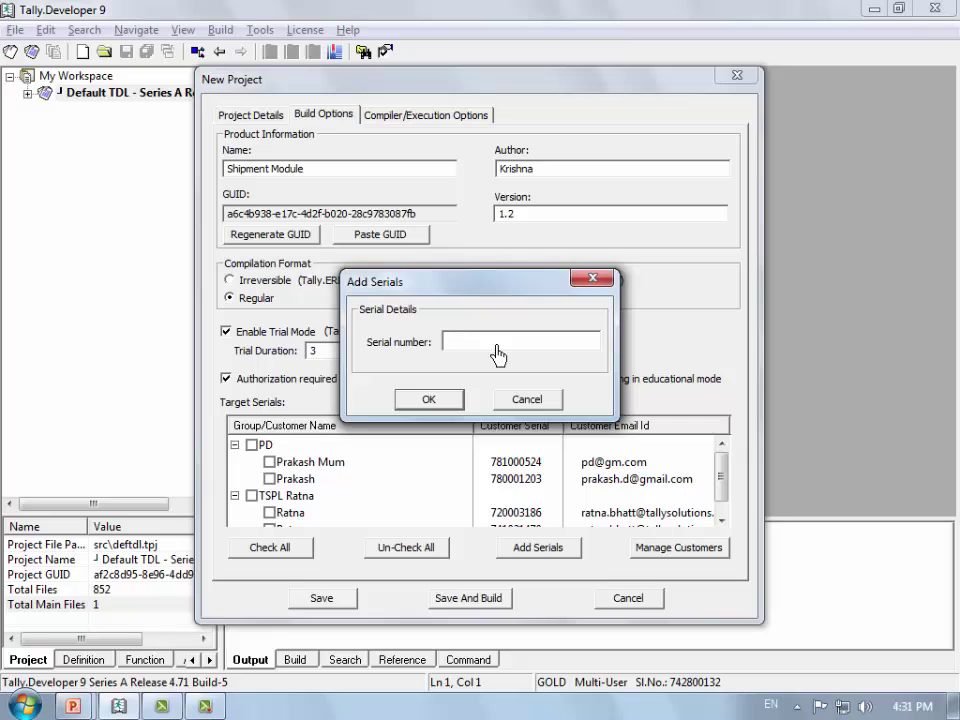
{"action": "type", "text": "741512345"}
{"action": "key", "text": "Return"}
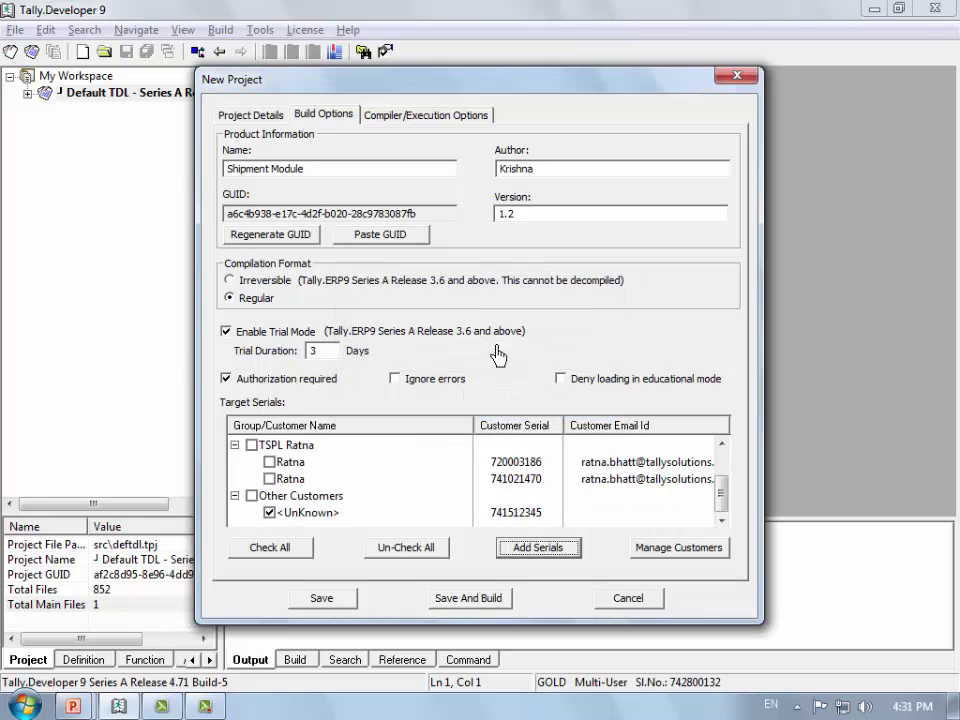
{"action": "left_click", "coordinate": [293, 518]}
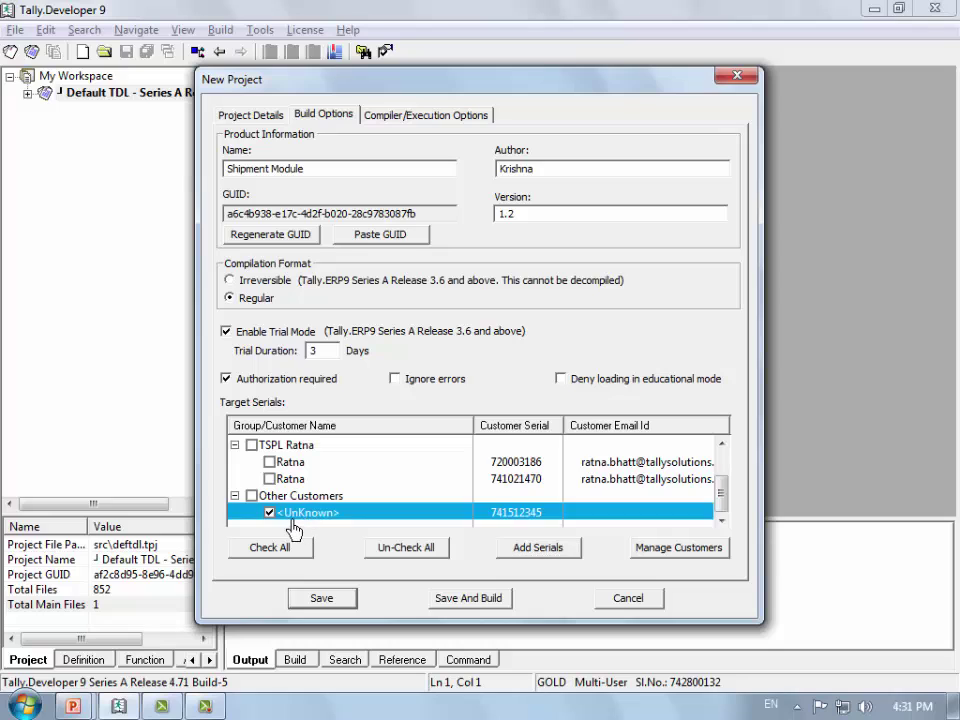
{"action": "left_click", "coordinate": [289, 519]}
Step: In Manage Customer Serials, add a new customer with name, serial number and e-mail address
{"action": "left_click", "coordinate": [685, 548]}
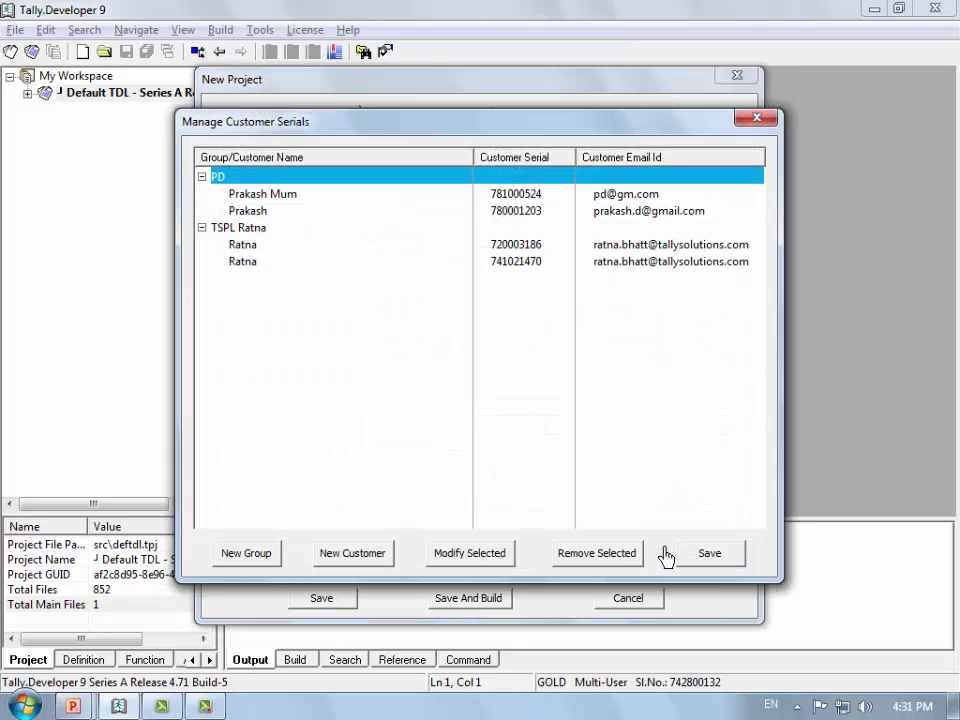
{"action": "left_click", "coordinate": [358, 563]}
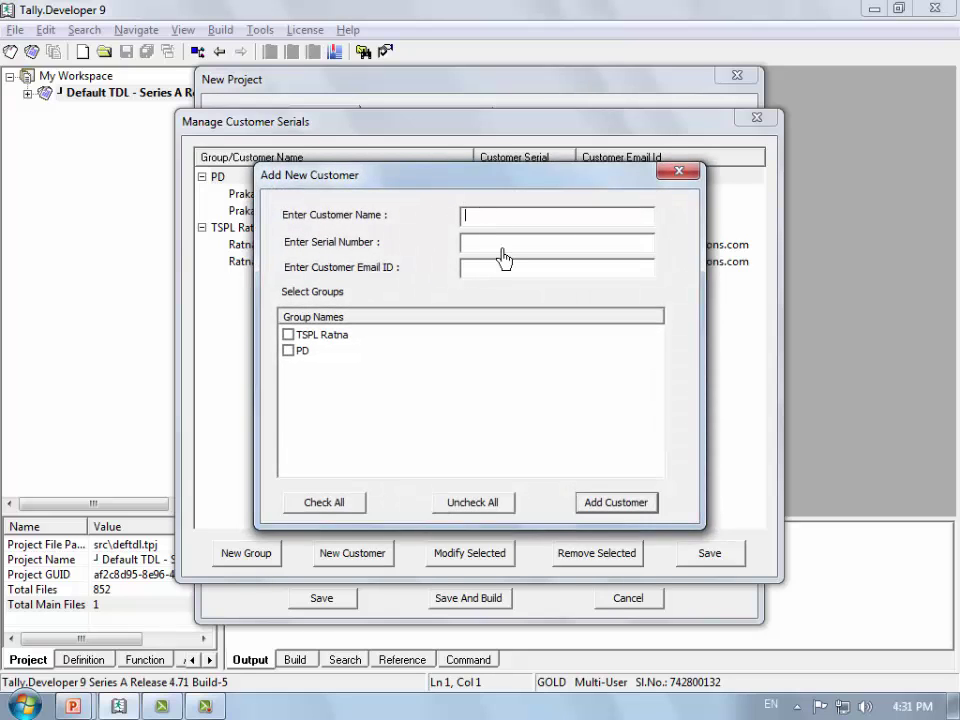
{"action": "type", "text": "Krish"}
{"action": "type", "text": "na"}
{"action": "type", "text": "751234"}
{"action": "type", "text": "41"}
{"action": "type", "text": "0"}
{"action": "key", "text": "Tab"}
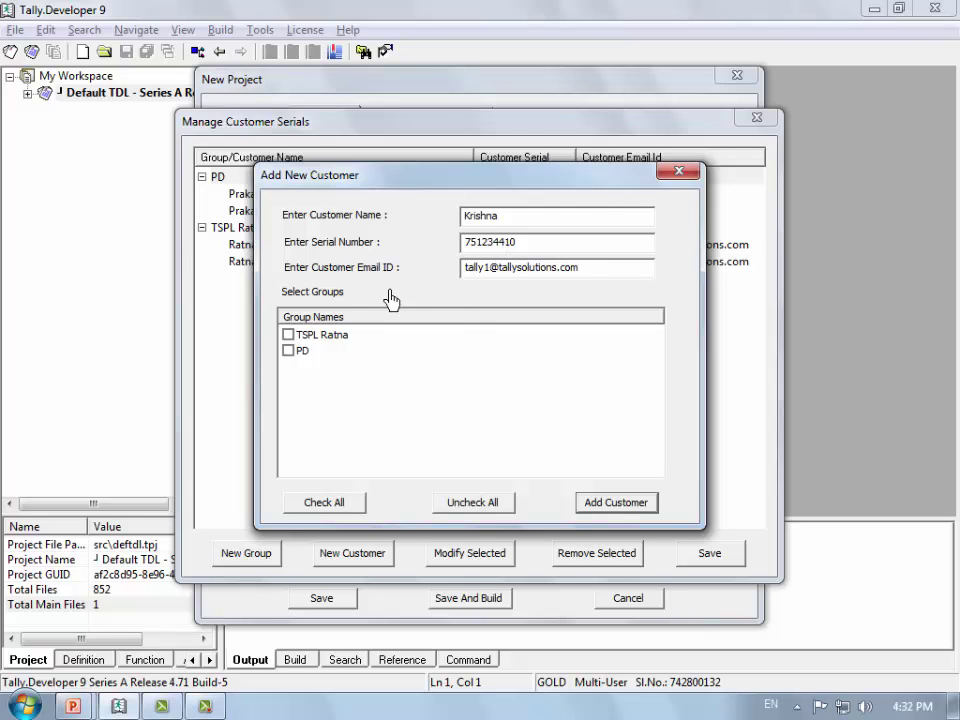
{"action": "double_click", "coordinate": [543, 220]}
{"action": "left_click", "coordinate": [530, 244]}
{"action": "left_click", "coordinate": [598, 508]}
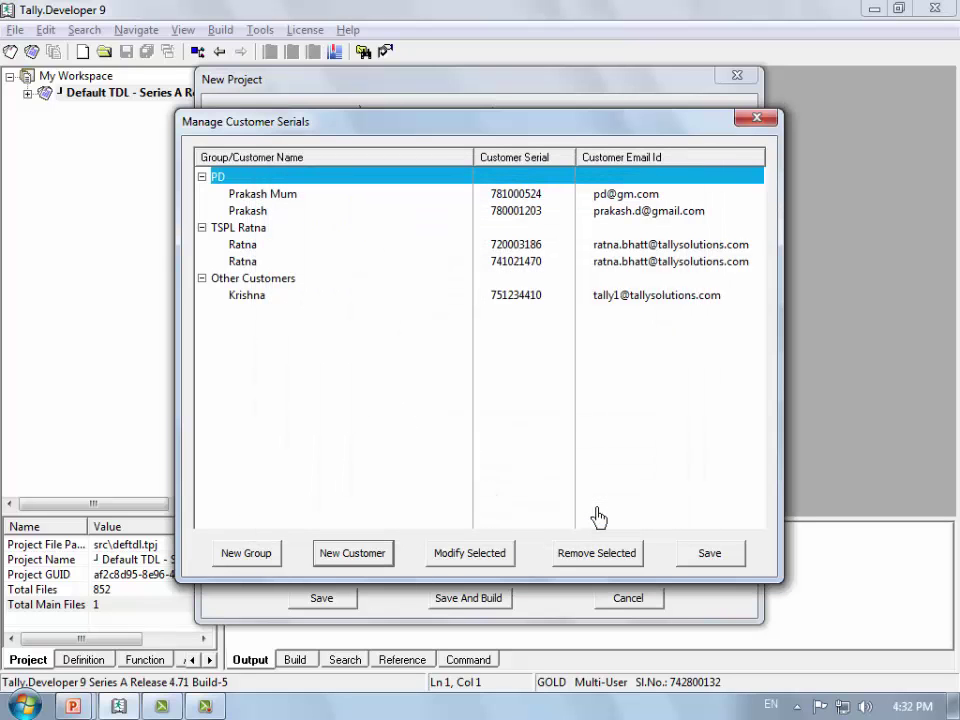
Step: Create a new customer group and assign the added customer to it
{"action": "left_click", "coordinate": [265, 562]}
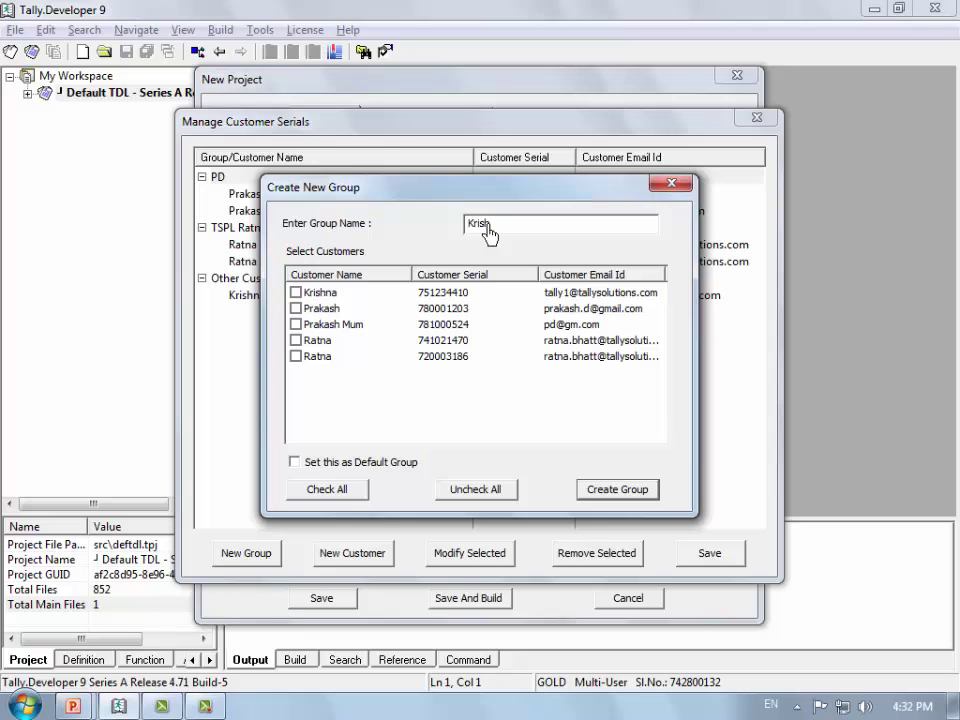
{"action": "left_click", "coordinate": [617, 494]}
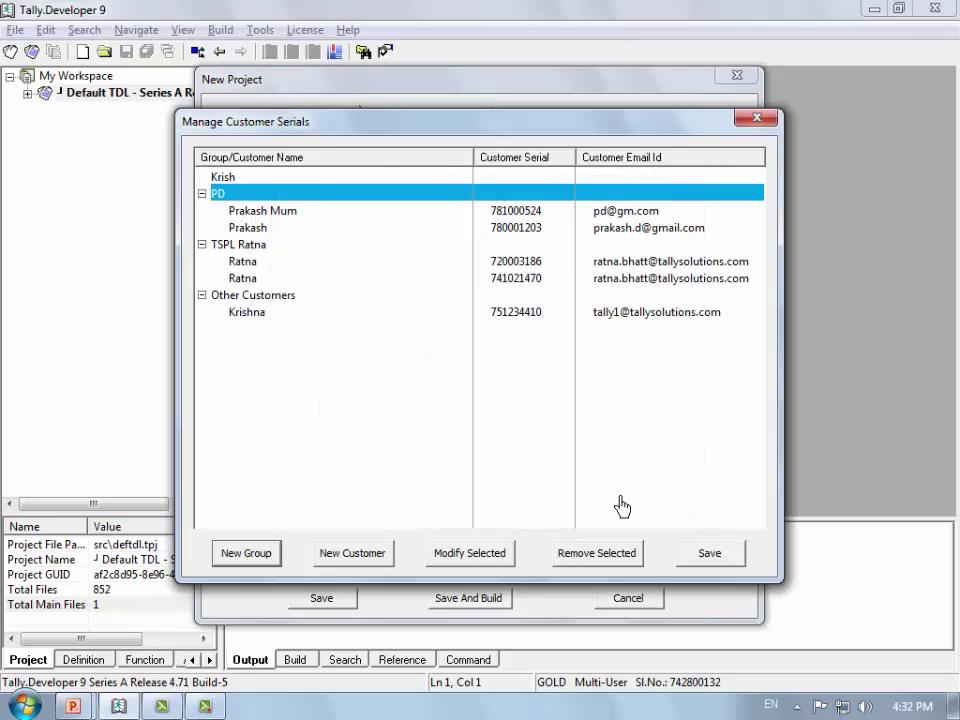
{"action": "left_click", "coordinate": [267, 181]}
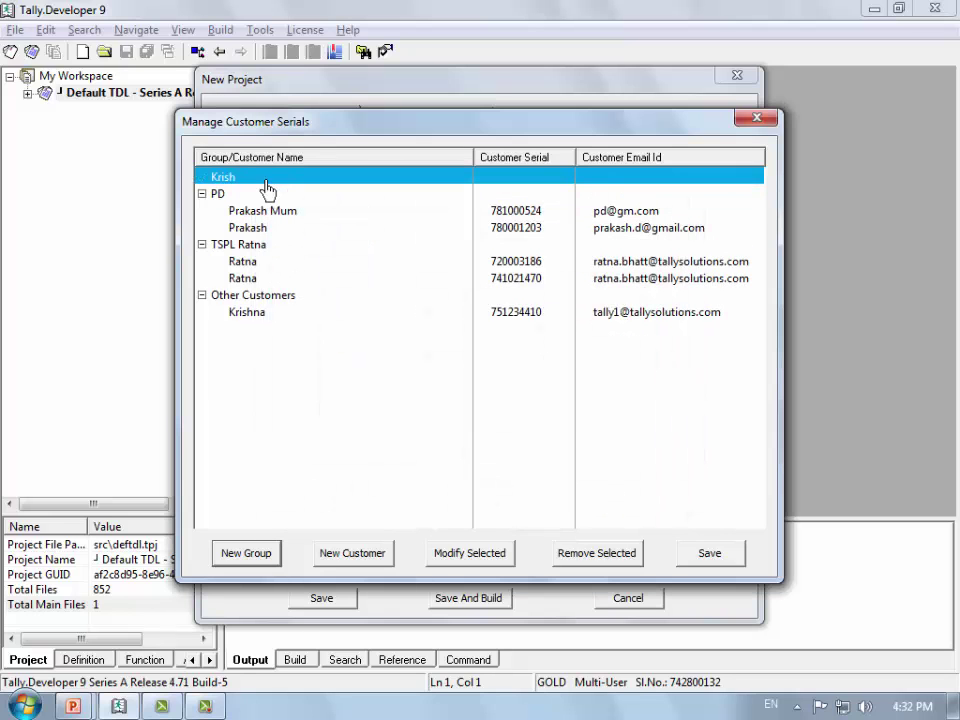
{"action": "double_click", "coordinate": [252, 314]}
{"action": "left_click", "coordinate": [288, 366]}
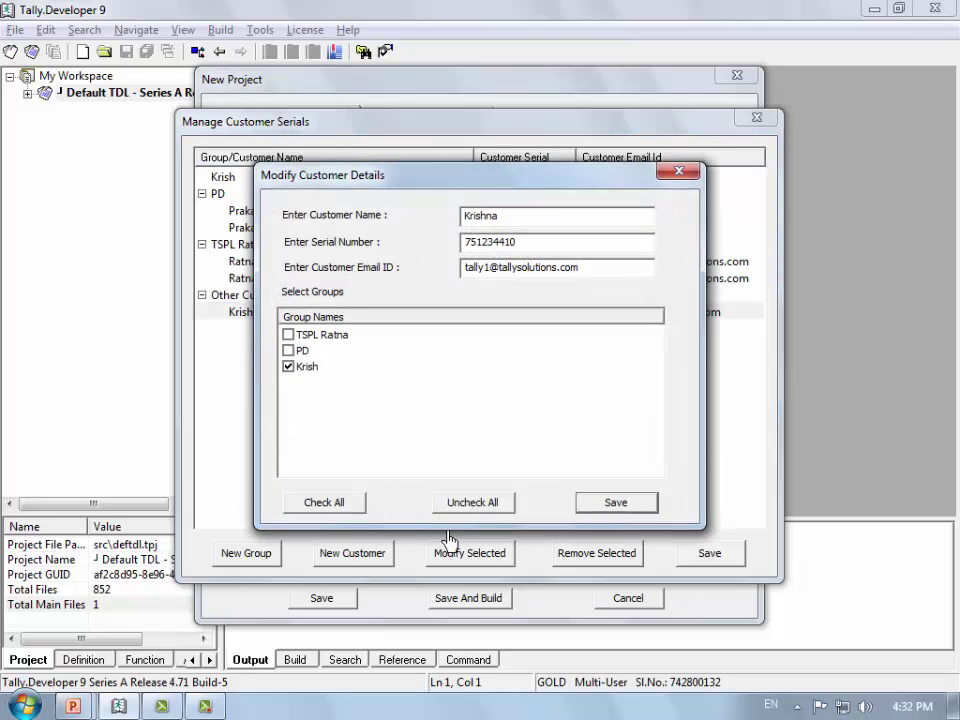
{"action": "left_click", "coordinate": [611, 508]}
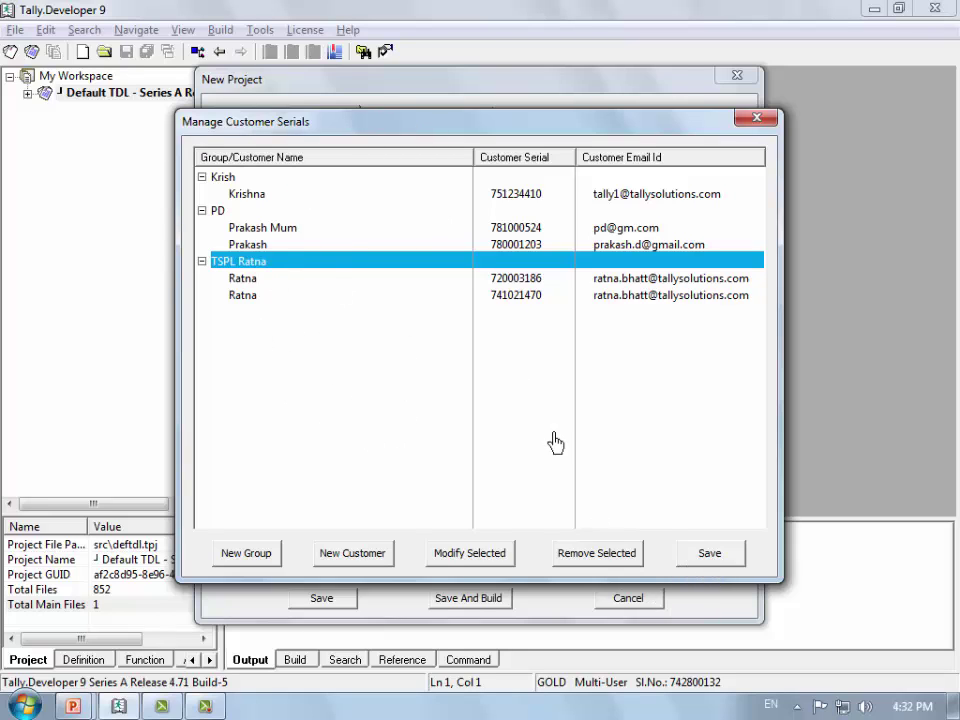
Step: Remove the customer from the new group again and save the serials manager
{"action": "left_click", "coordinate": [262, 204]}
{"action": "double_click", "coordinate": [262, 204]}
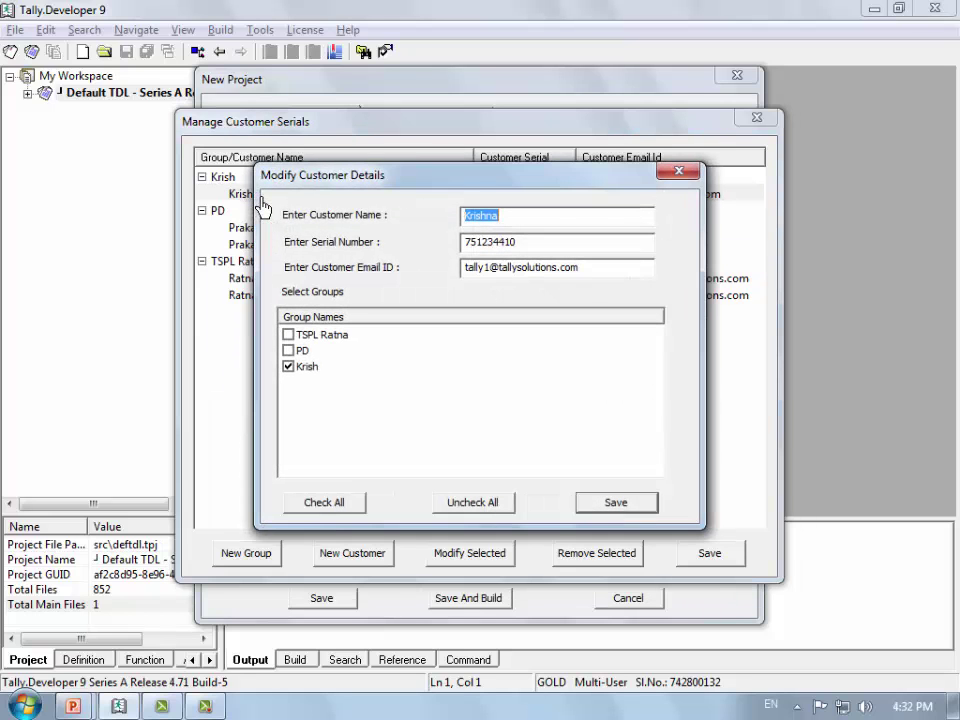
{"action": "left_click", "coordinate": [306, 367]}
{"action": "left_click", "coordinate": [303, 370]}
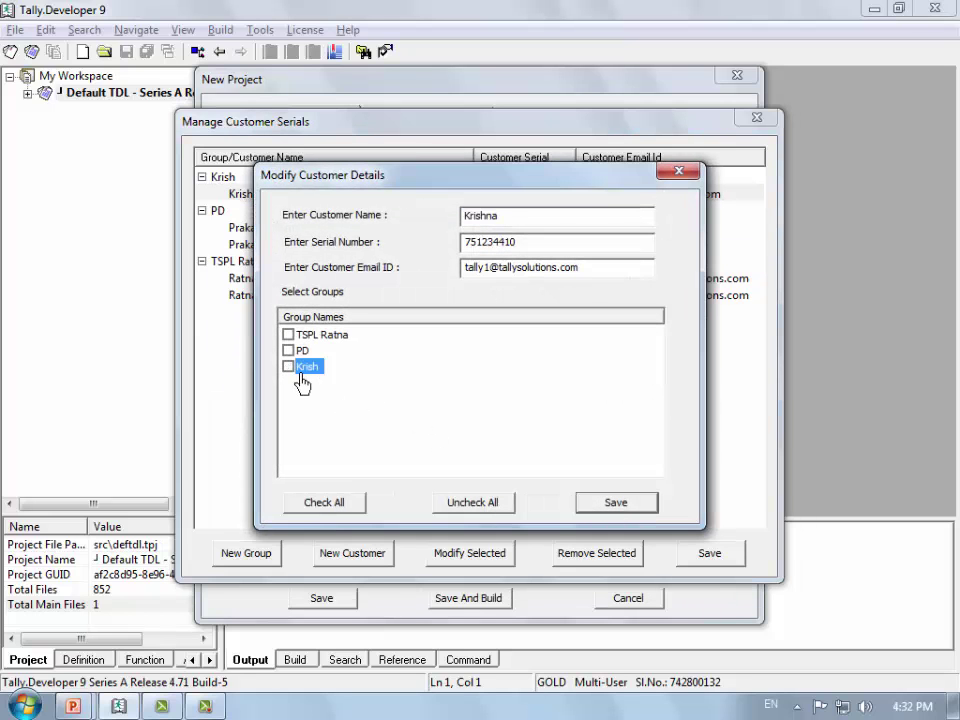
{"action": "left_click", "coordinate": [625, 509]}
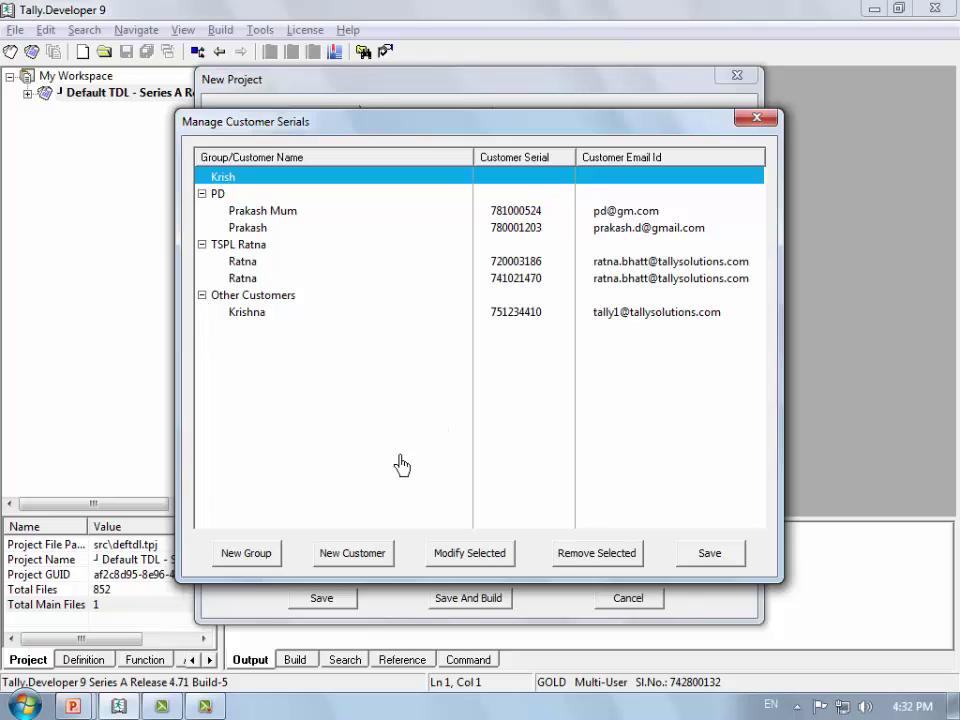
{"action": "left_click", "coordinate": [722, 557]}
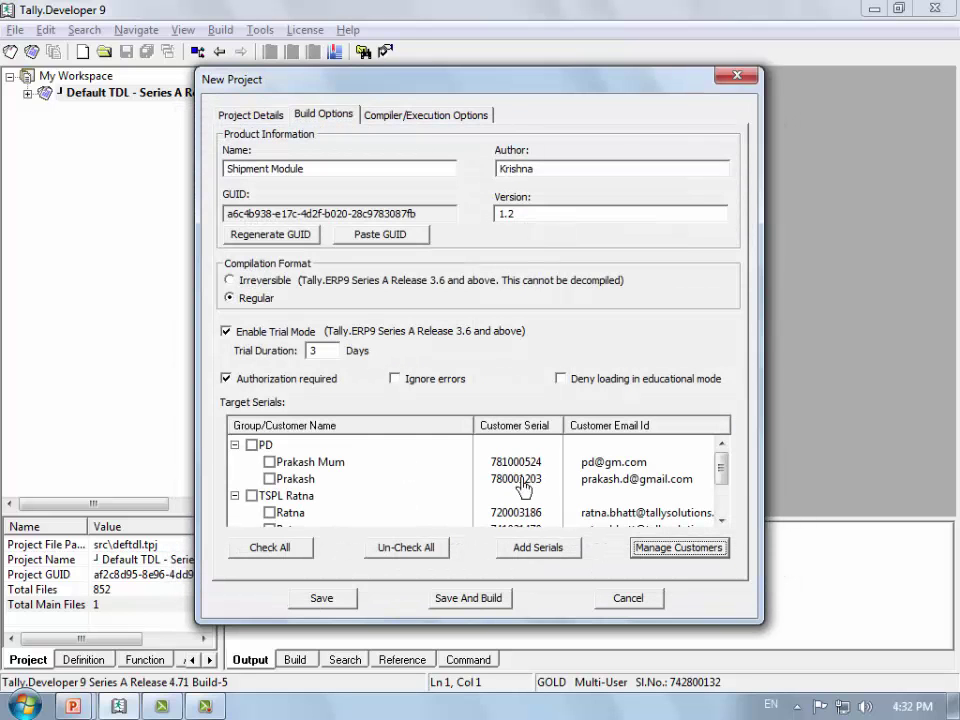
Step: Tick both customer groups' serials as targets in the Target Serials list
{"action": "left_click", "coordinate": [431, 463]}
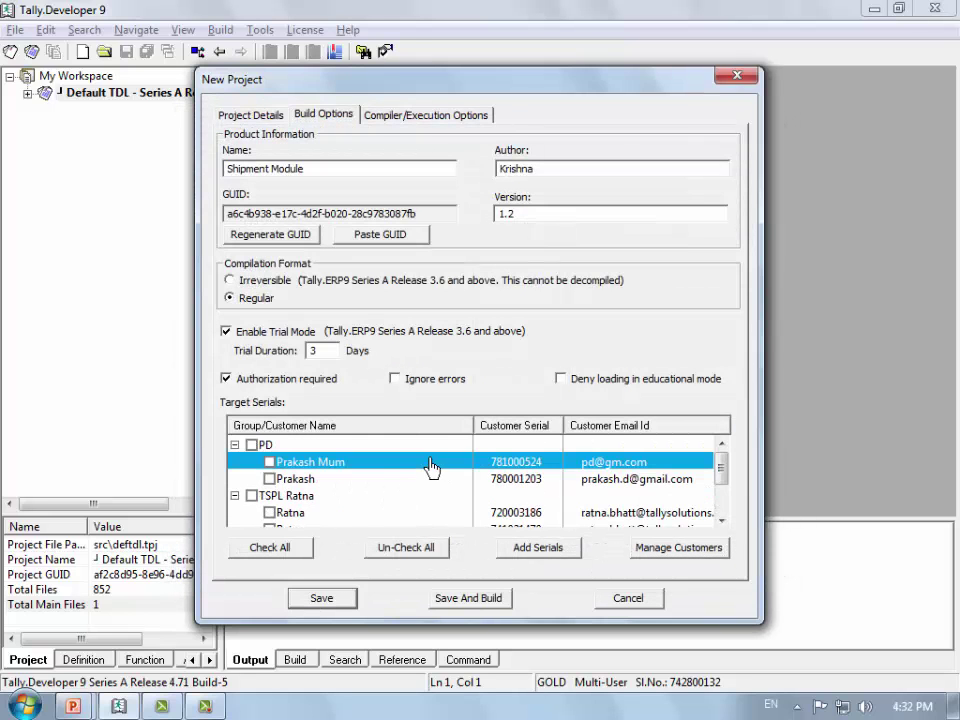
{"action": "left_click", "coordinate": [251, 445]}
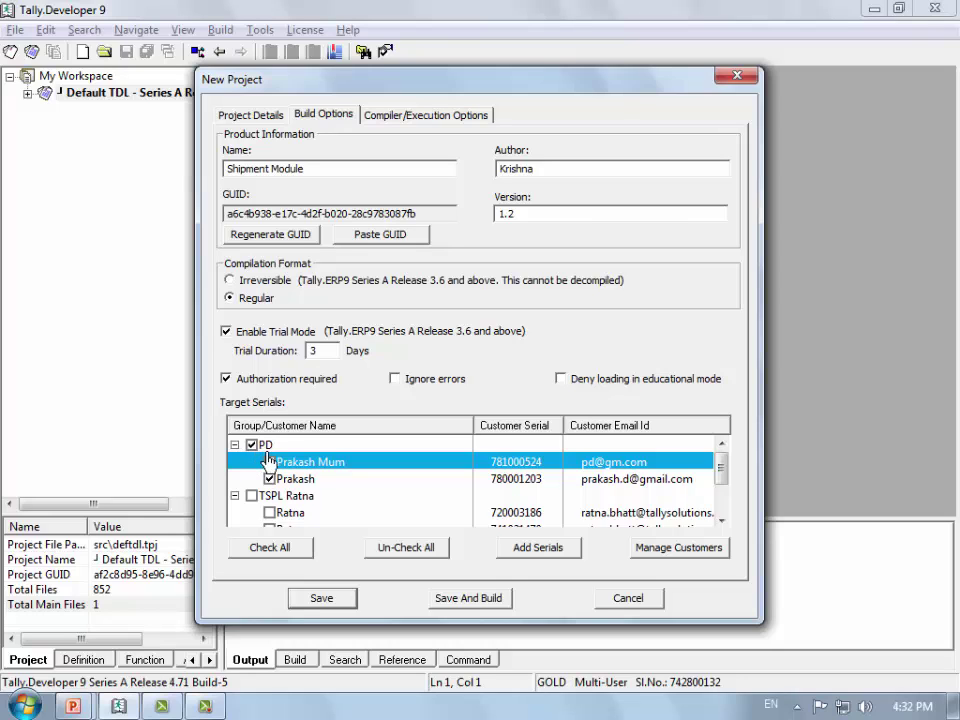
{"action": "double_click", "coordinate": [266, 449]}
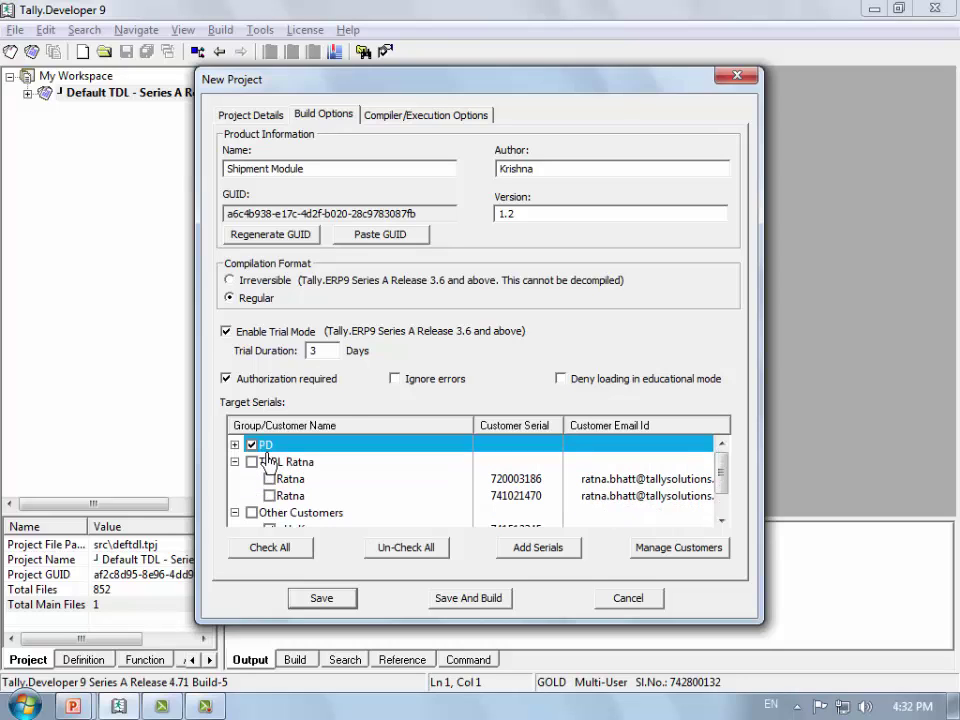
{"action": "left_click", "coordinate": [262, 464]}
{"action": "double_click", "coordinate": [266, 450]}
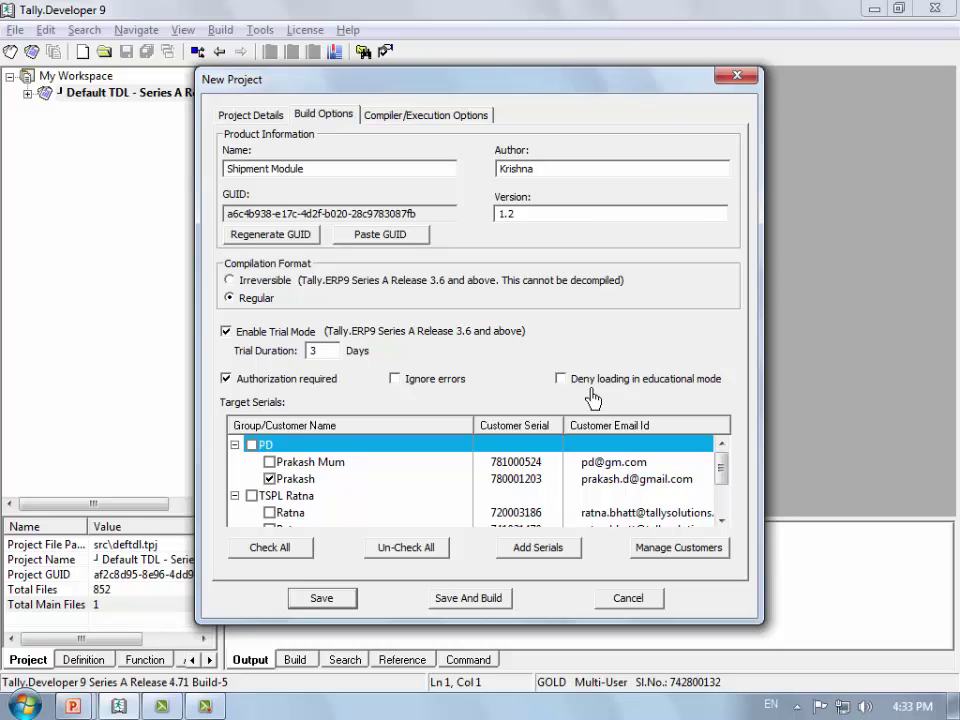
Step: Deny loading in educational mode, save the project, and expand Project Test 1 in the workspace
{"action": "left_click", "coordinate": [590, 386]}
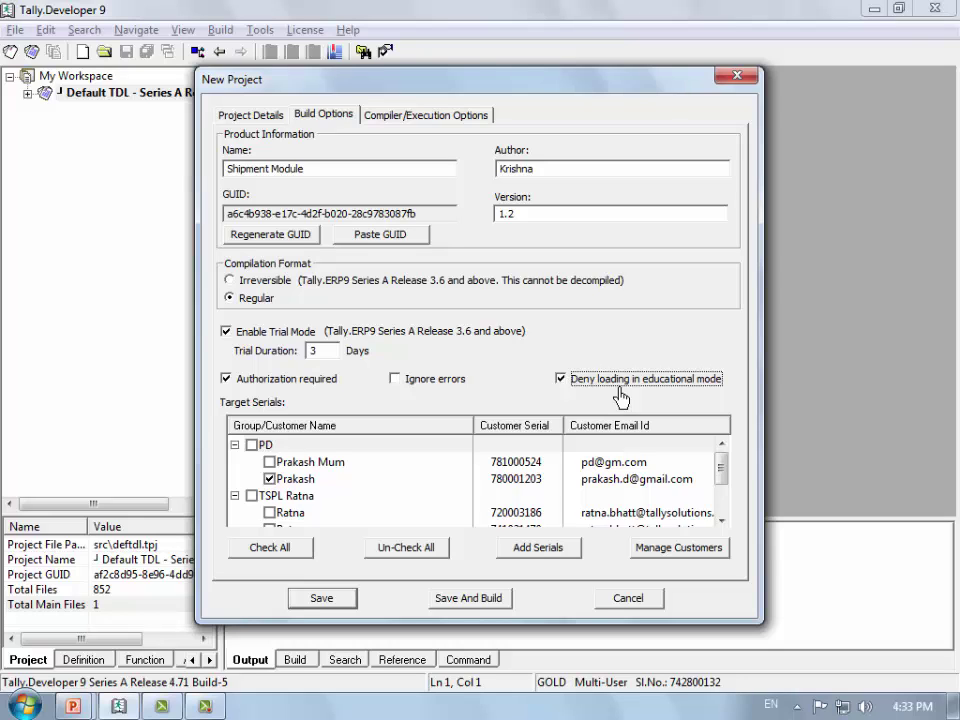
{"action": "left_click", "coordinate": [556, 463]}
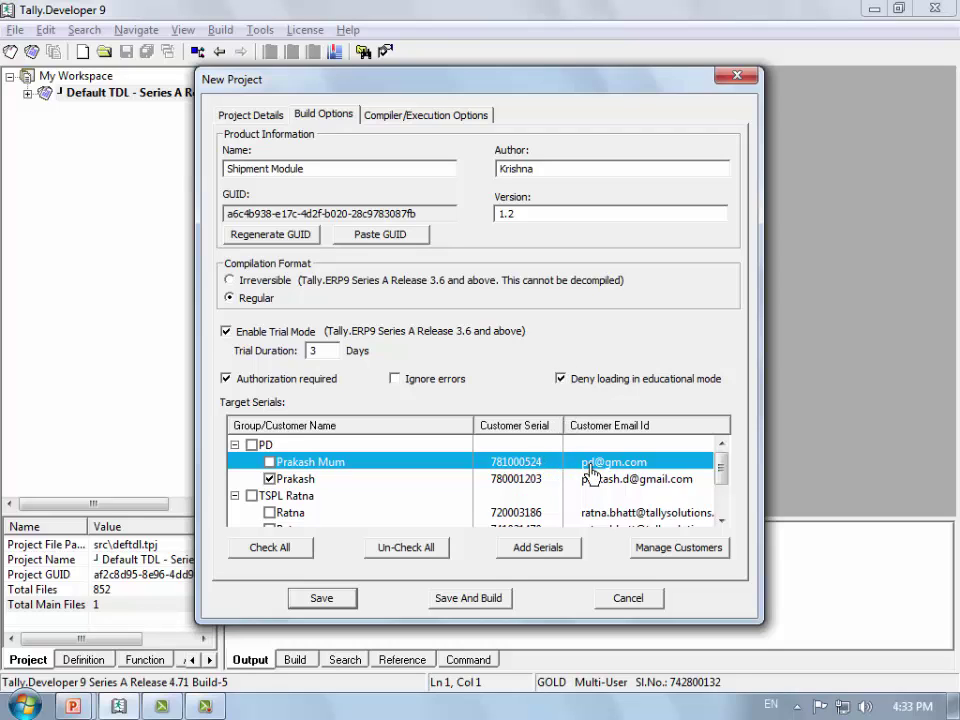
{"action": "left_click", "coordinate": [321, 598]}
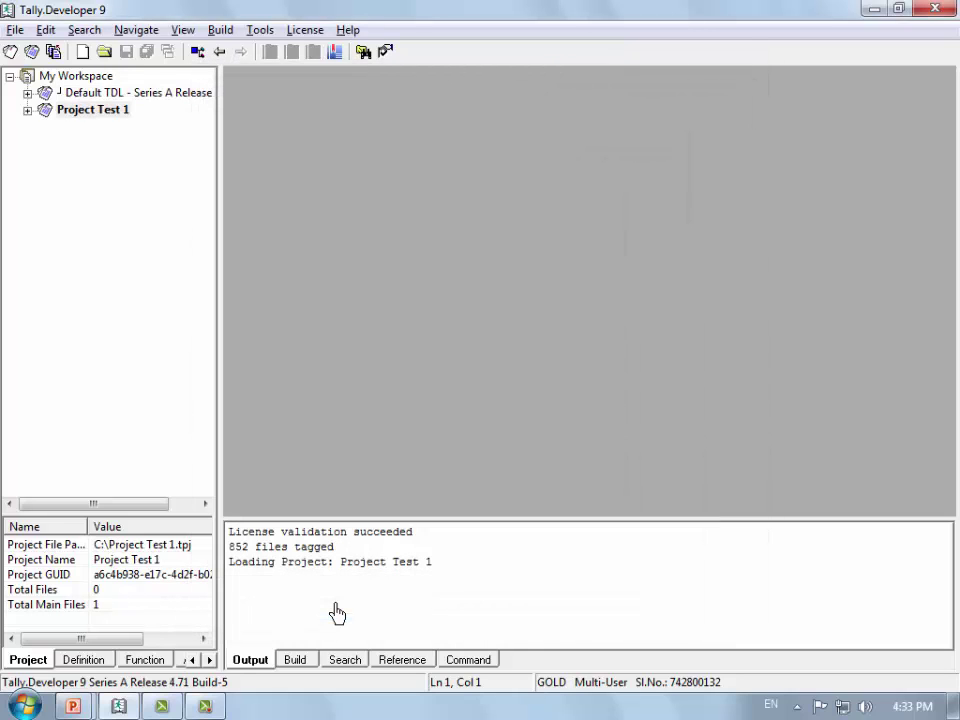
{"action": "double_click", "coordinate": [101, 113]}
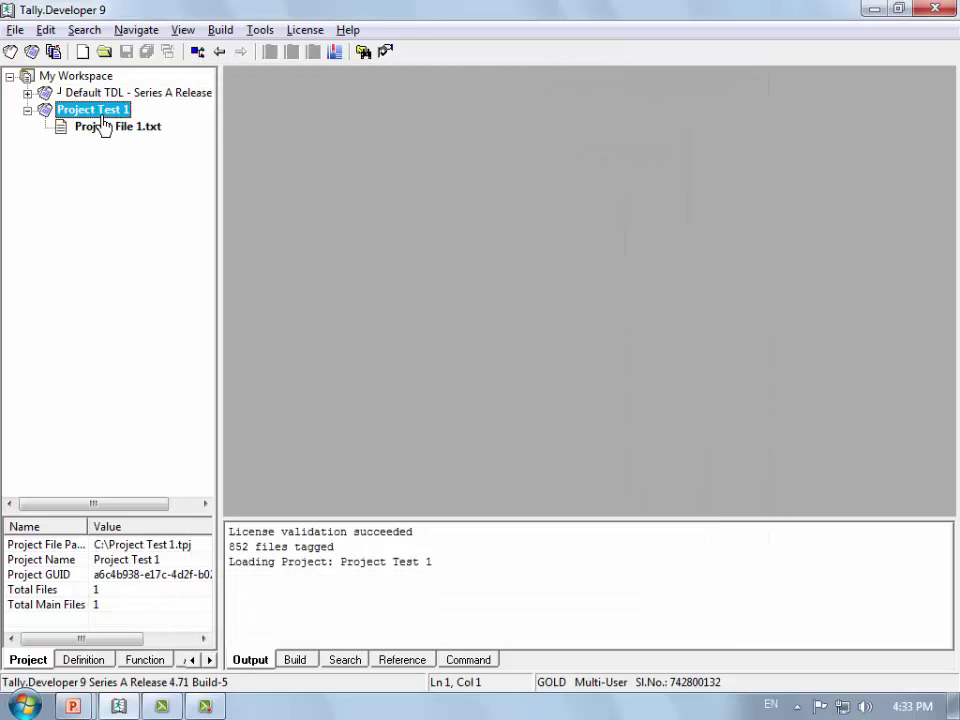
{"action": "key", "text": "alt+Tab"}
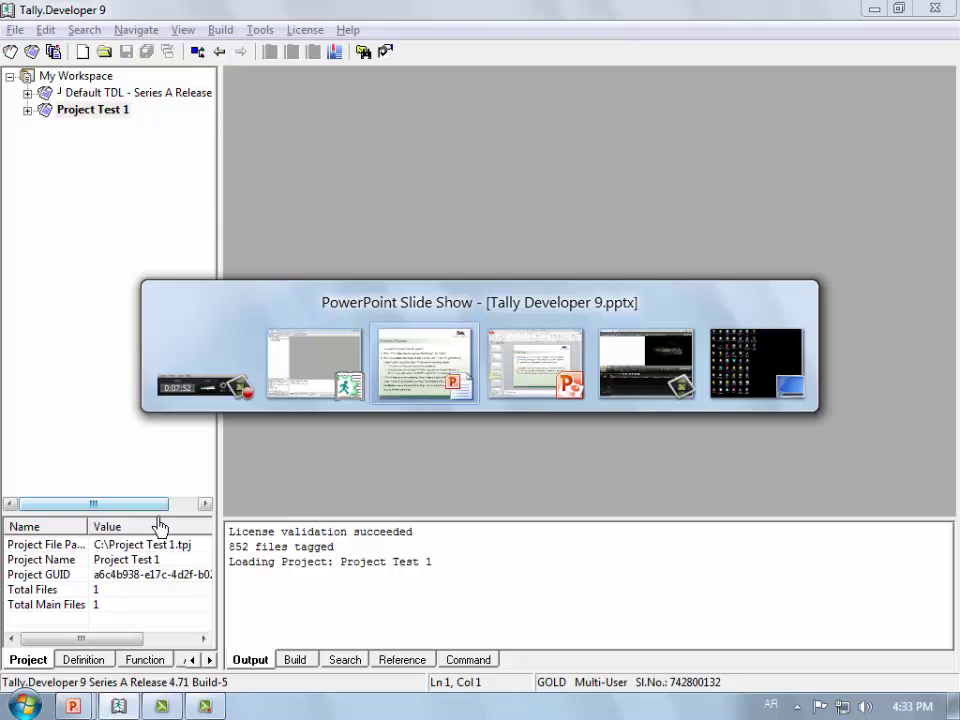
Step: Advance the slide show to the Adding Files to Projects slide's File menu picture, then return to Tally.Developer
{"action": "key", "text": "alt+Tab"}
{"action": "key", "text": "alt+Tab"}
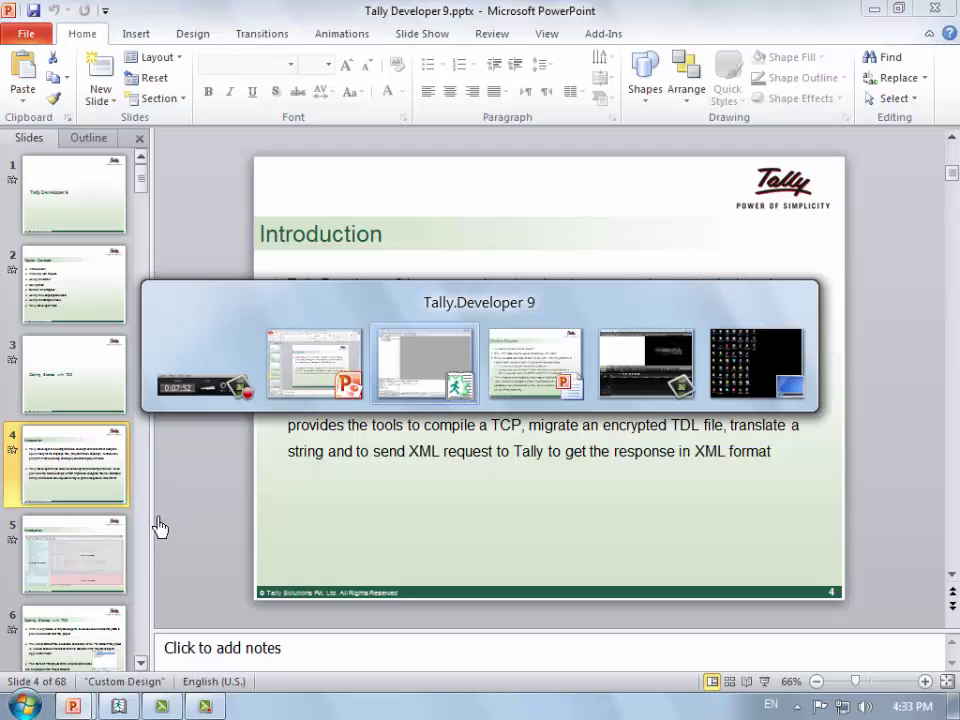
{"action": "key", "text": "alt+Tab"}
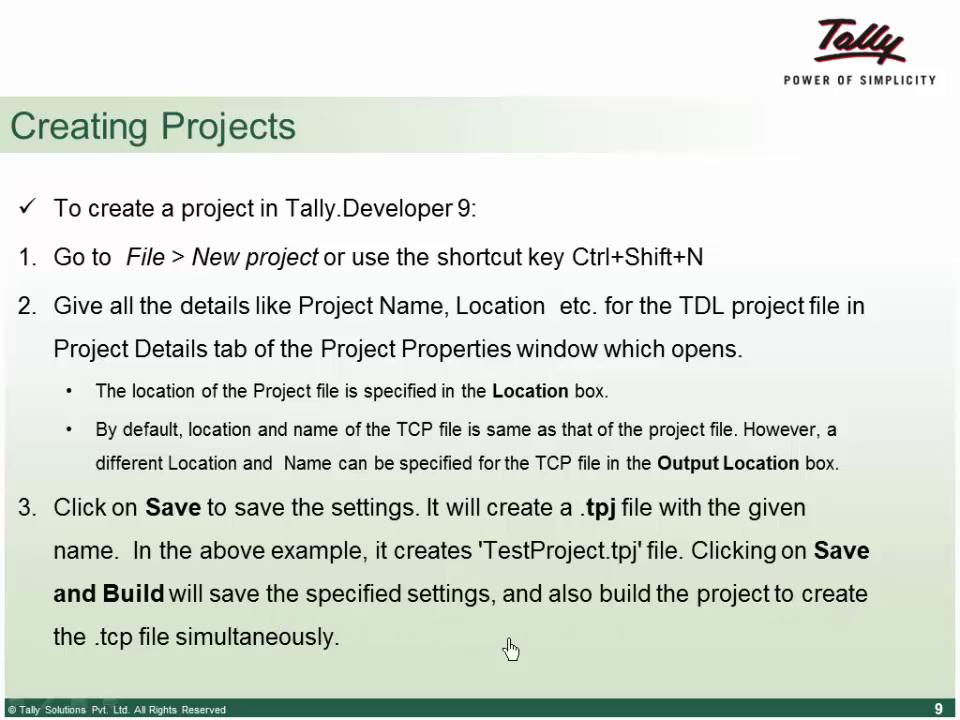
{"action": "left_click", "coordinate": [778, 620]}
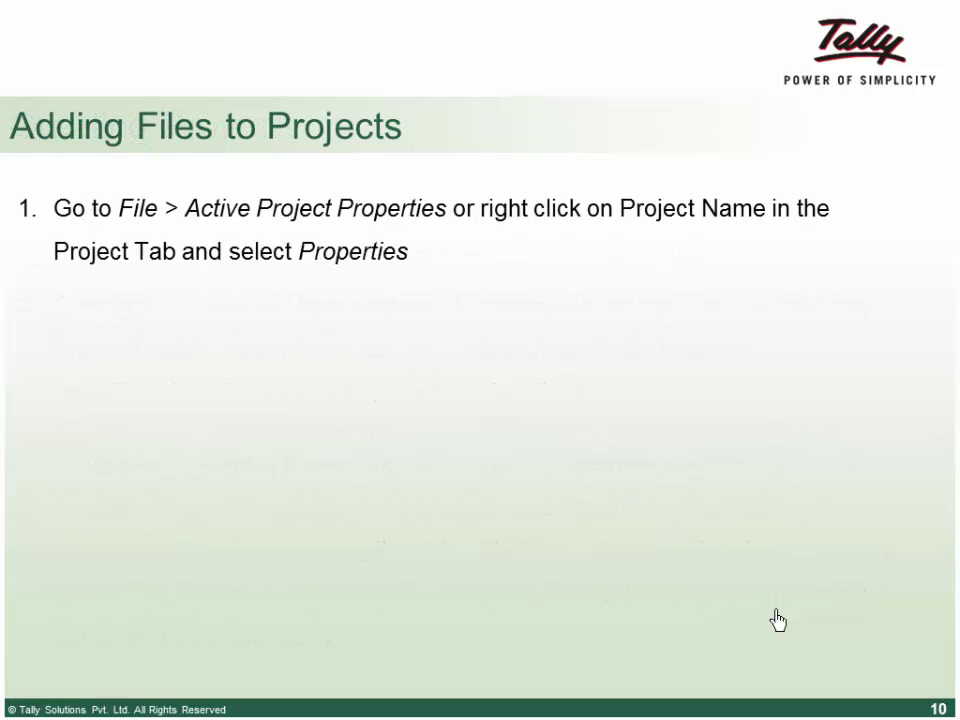
{"action": "left_click", "coordinate": [776, 294]}
{"action": "key", "text": "alt+Tab"}
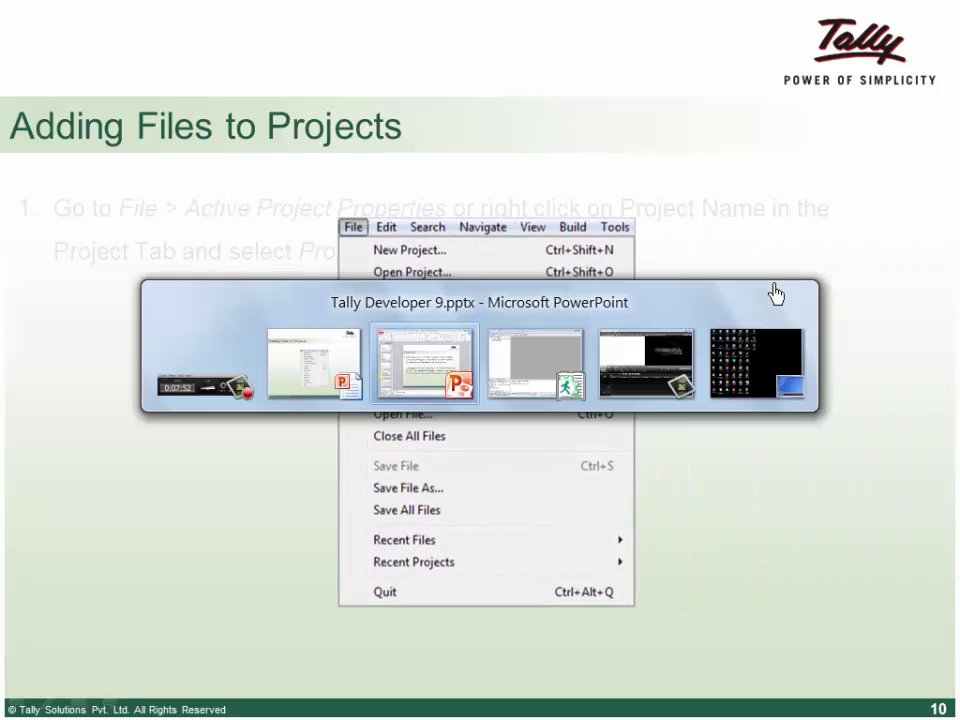
{"action": "key", "text": "Tab"}
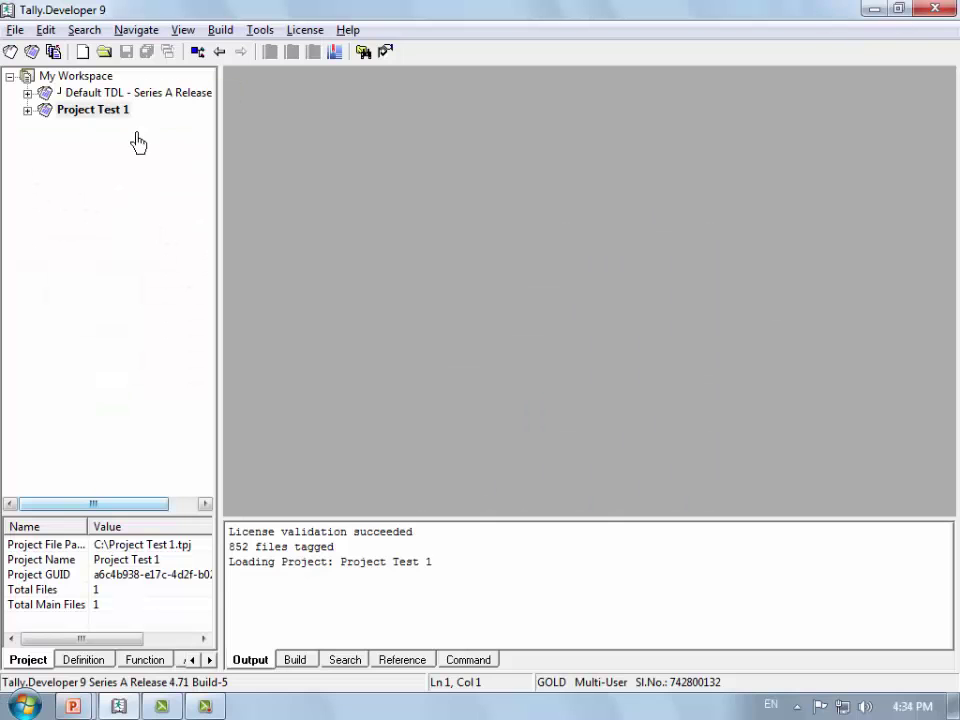
Step: Open Project Test 1's properties and try the new and existing file options without adding anything
{"action": "right_click", "coordinate": [130, 118]}
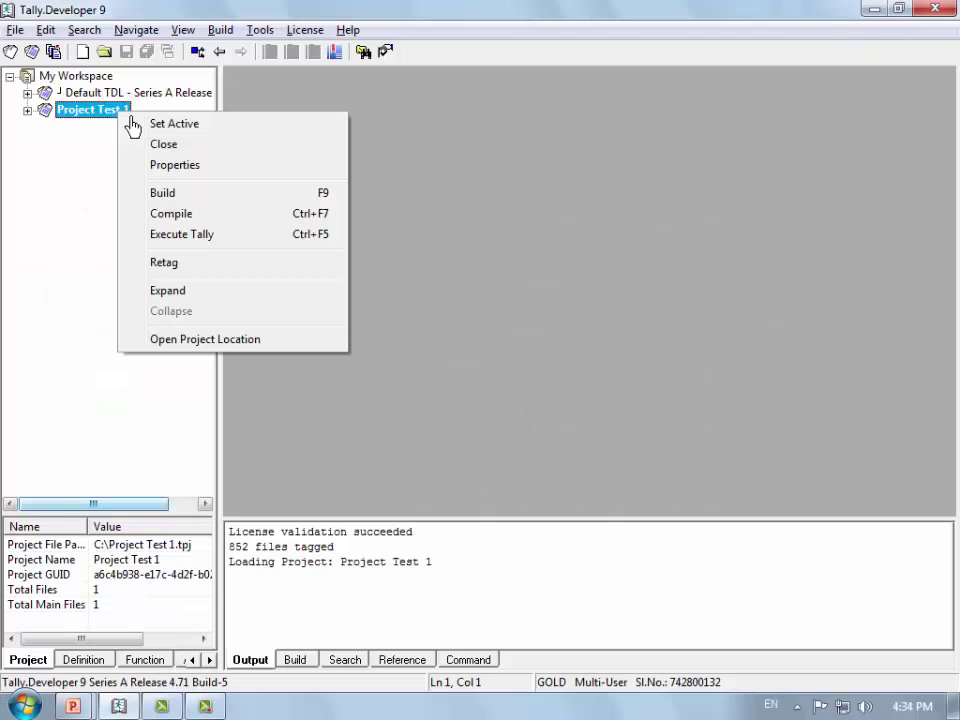
{"action": "left_click", "coordinate": [174, 166]}
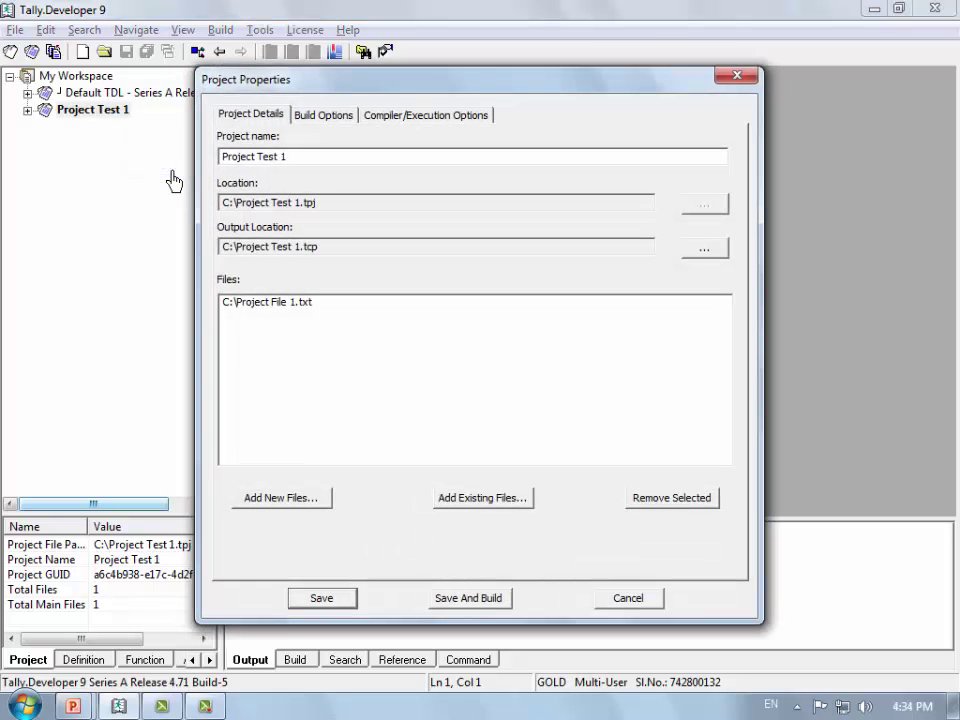
{"action": "left_click", "coordinate": [303, 503]}
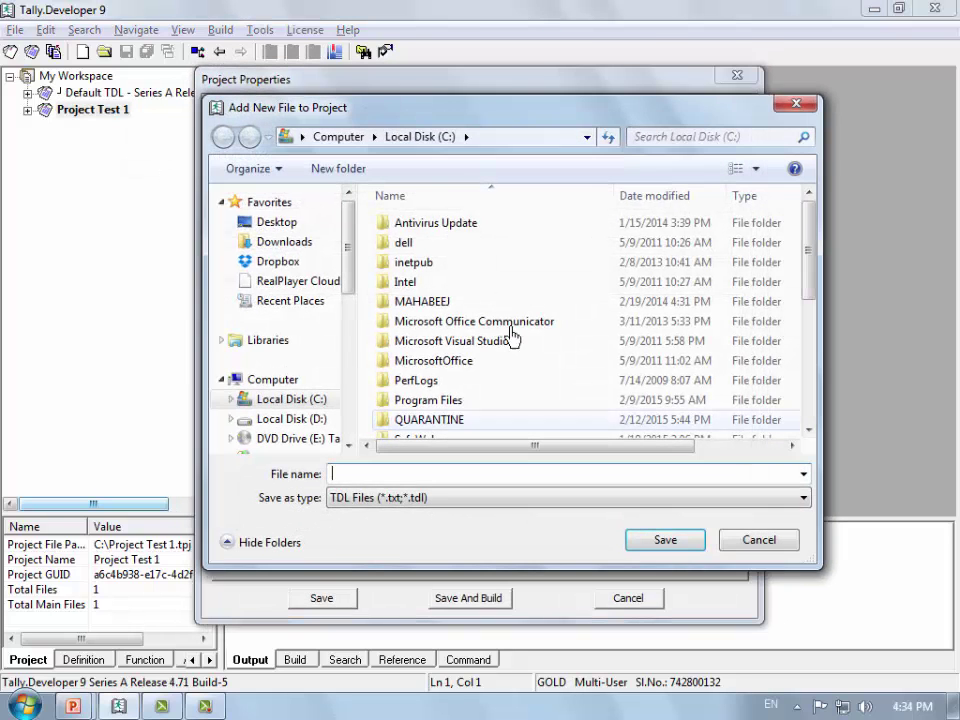
{"action": "left_click", "coordinate": [809, 107]}
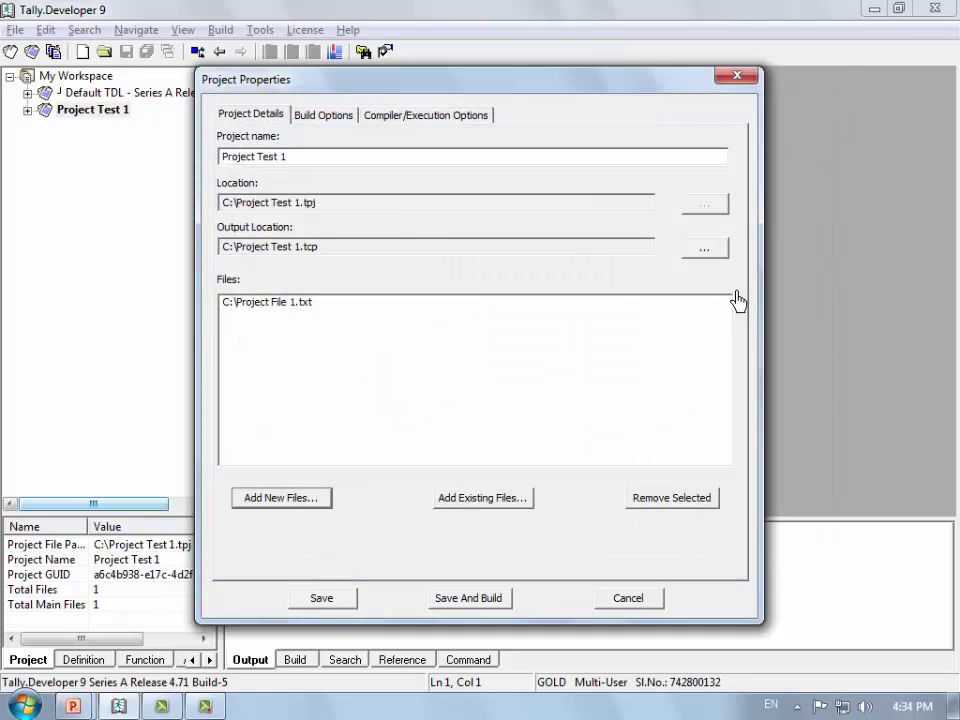
{"action": "left_click", "coordinate": [508, 505]}
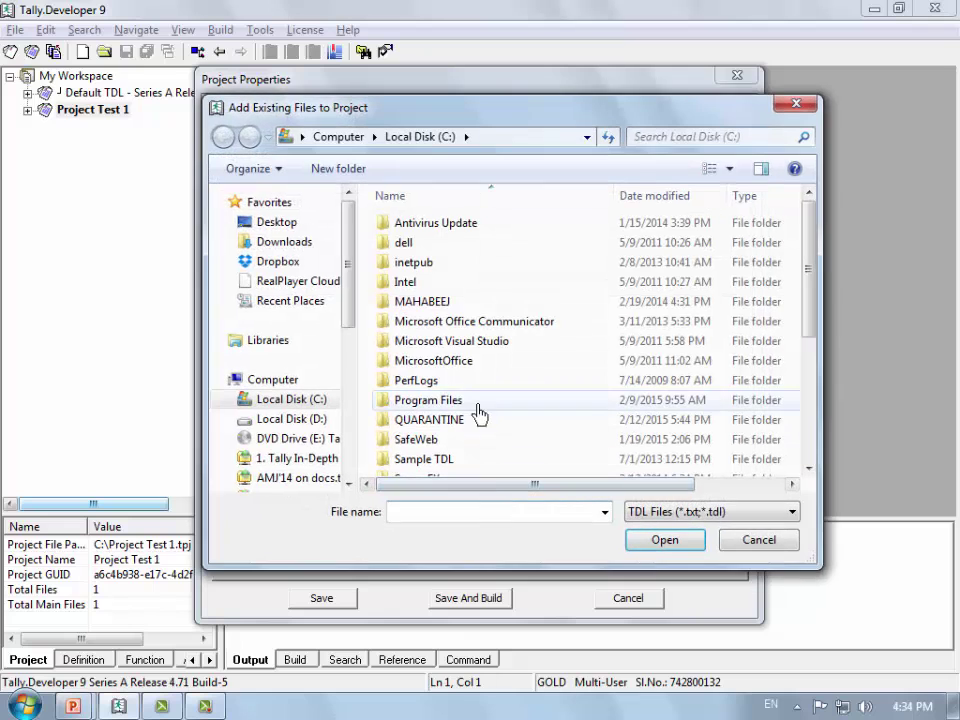
{"action": "scroll", "coordinate": [480, 408], "scroll_direction": "down", "scroll_amount": 4}
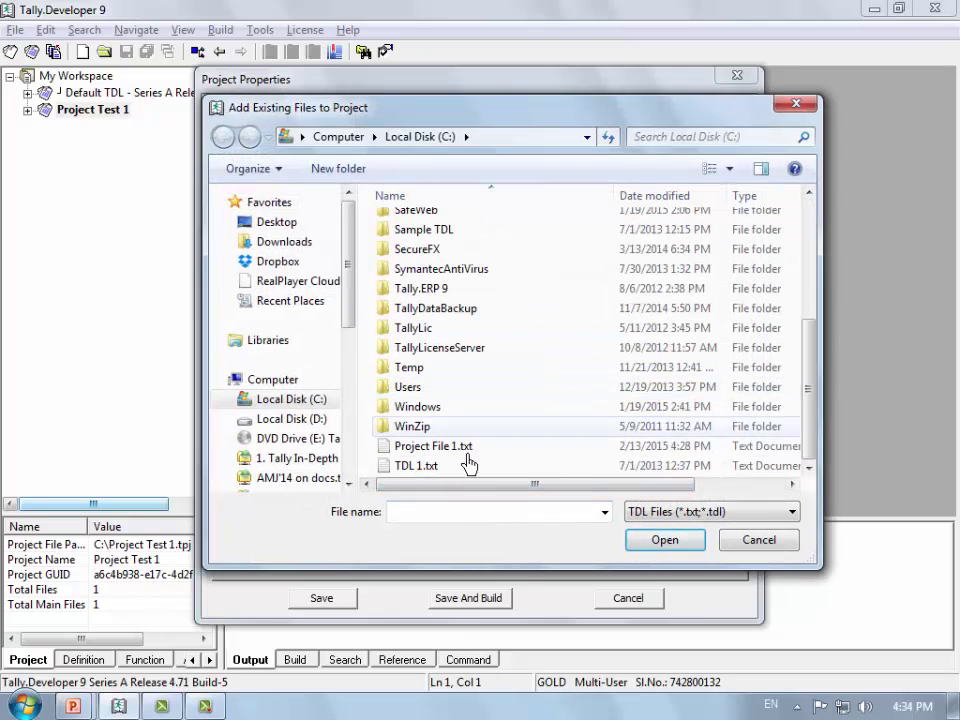
{"action": "left_click", "coordinate": [787, 548]}
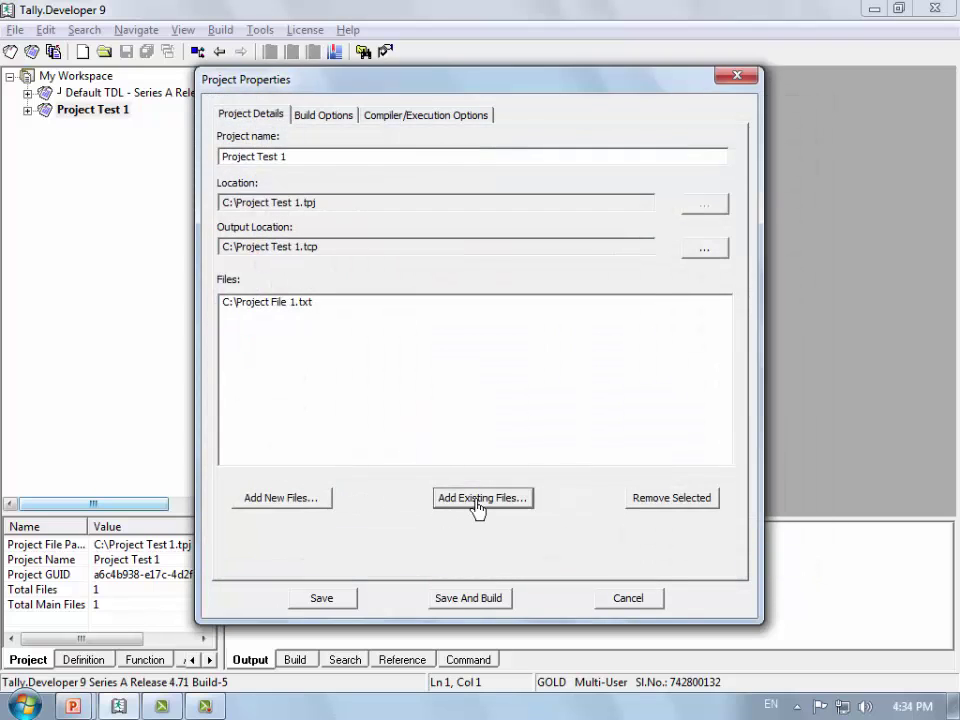
Step: Remove Project File 1.txt and add the existing file TDL 1.txt
{"action": "left_click", "coordinate": [280, 303]}
{"action": "left_click", "coordinate": [665, 505]}
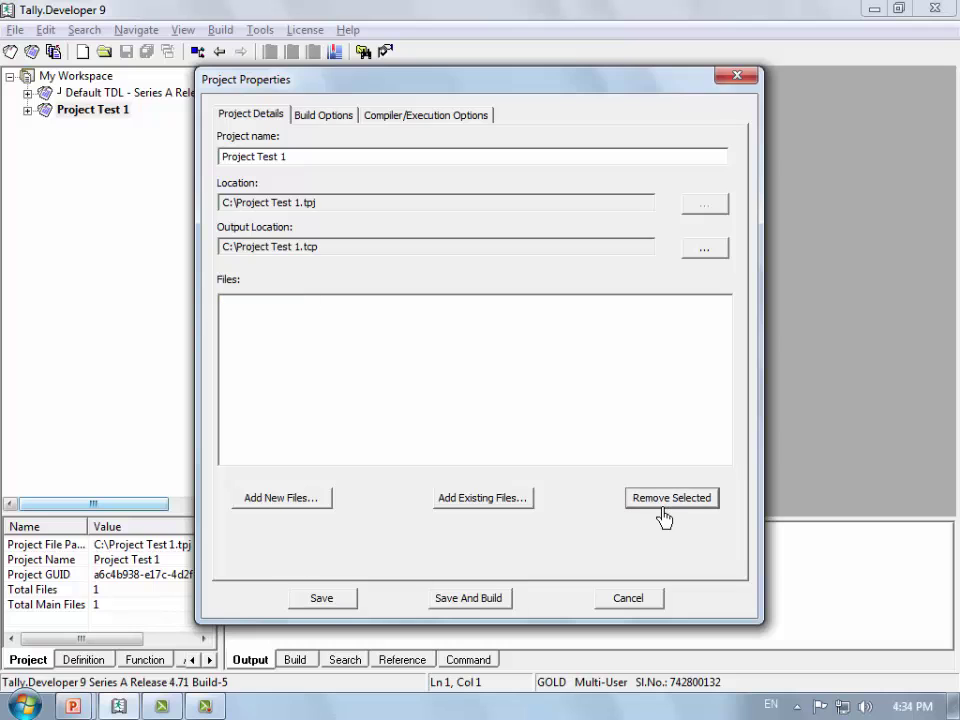
{"action": "left_click", "coordinate": [486, 511]}
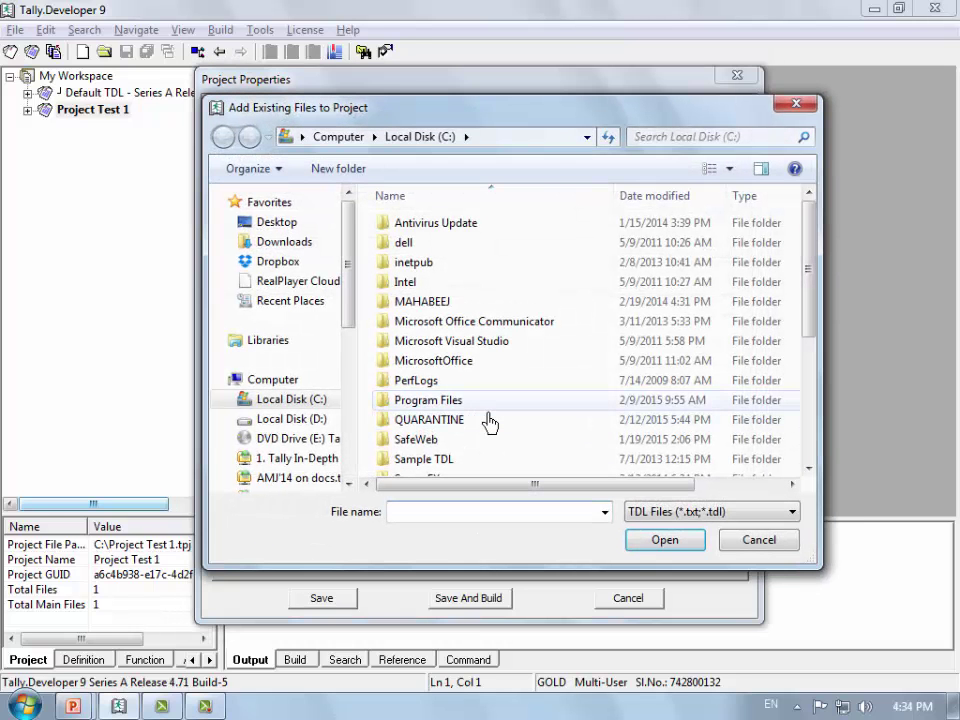
{"action": "scroll", "coordinate": [490, 423], "scroll_direction": "down", "scroll_amount": 4}
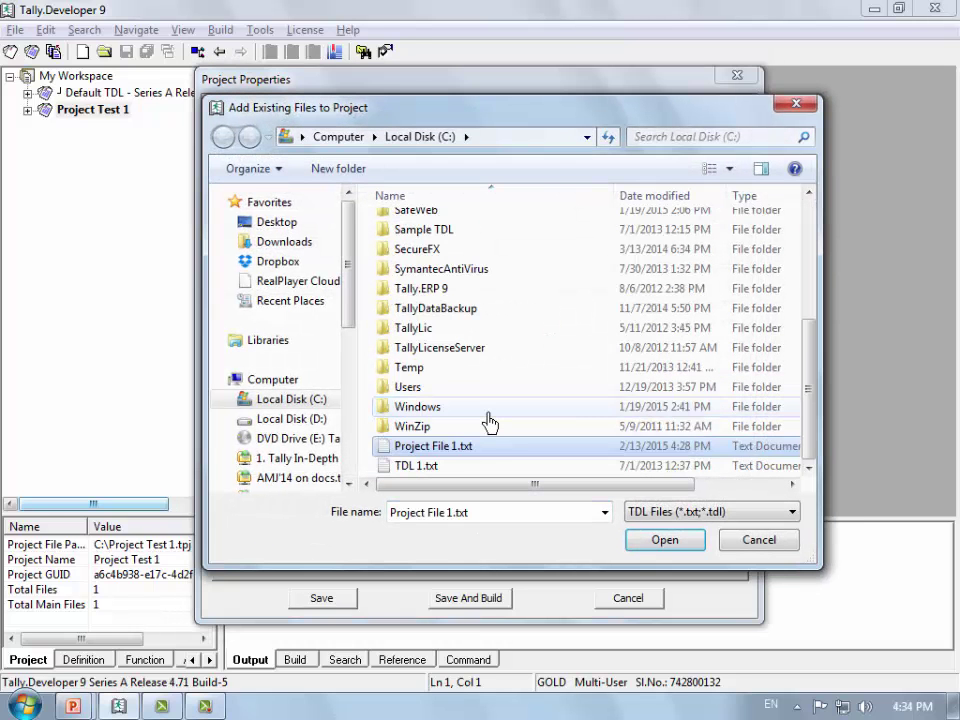
{"action": "double_click", "coordinate": [460, 476]}
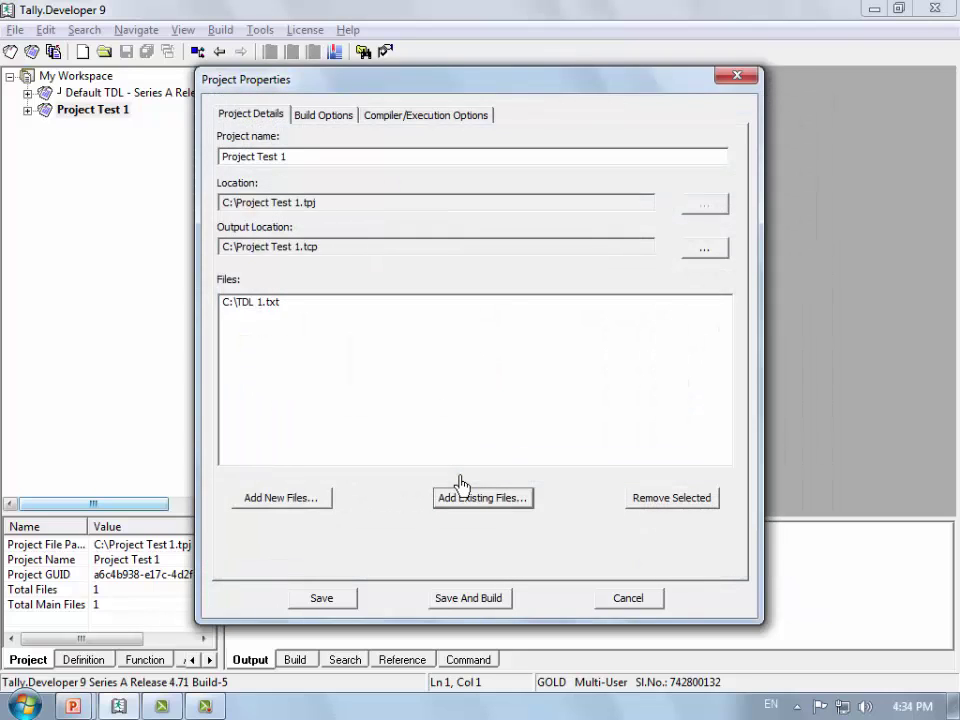
Step: Re-add Project File 1.txt as an existing file, then save and build the project
{"action": "left_click", "coordinate": [519, 513]}
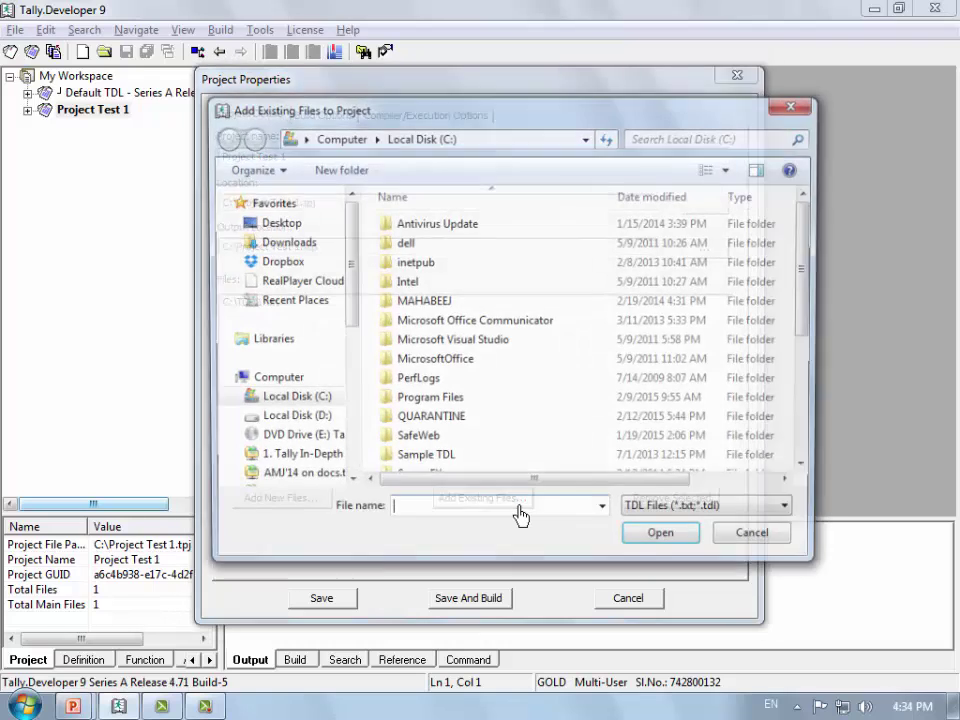
{"action": "scroll", "coordinate": [453, 474], "scroll_direction": "down", "scroll_amount": 4}
{"action": "left_click", "coordinate": [450, 447]}
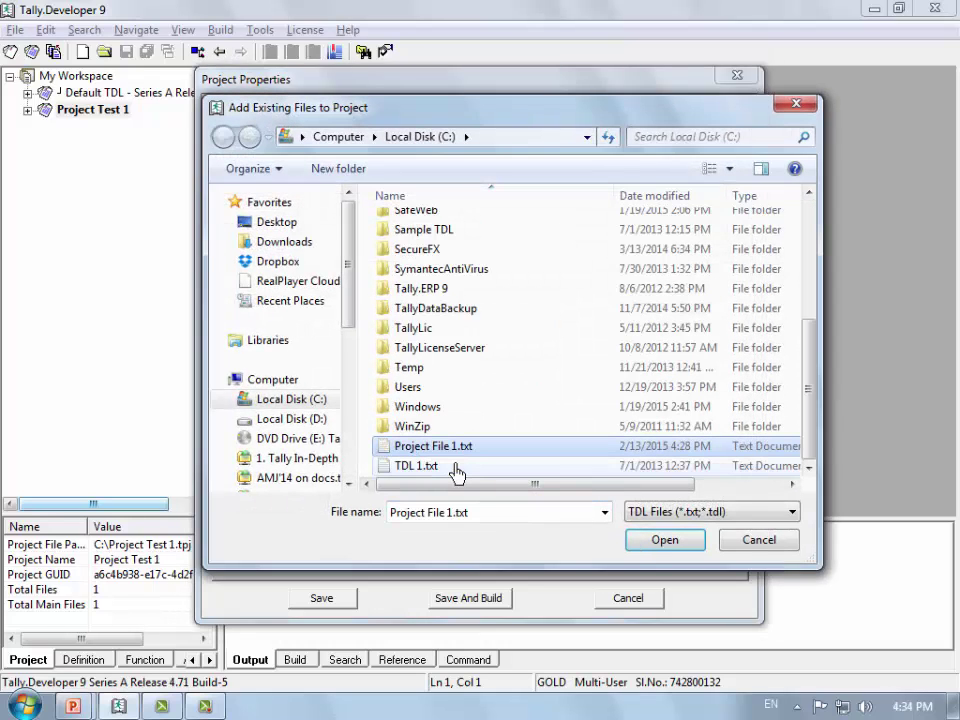
{"action": "key", "text": "Return"}
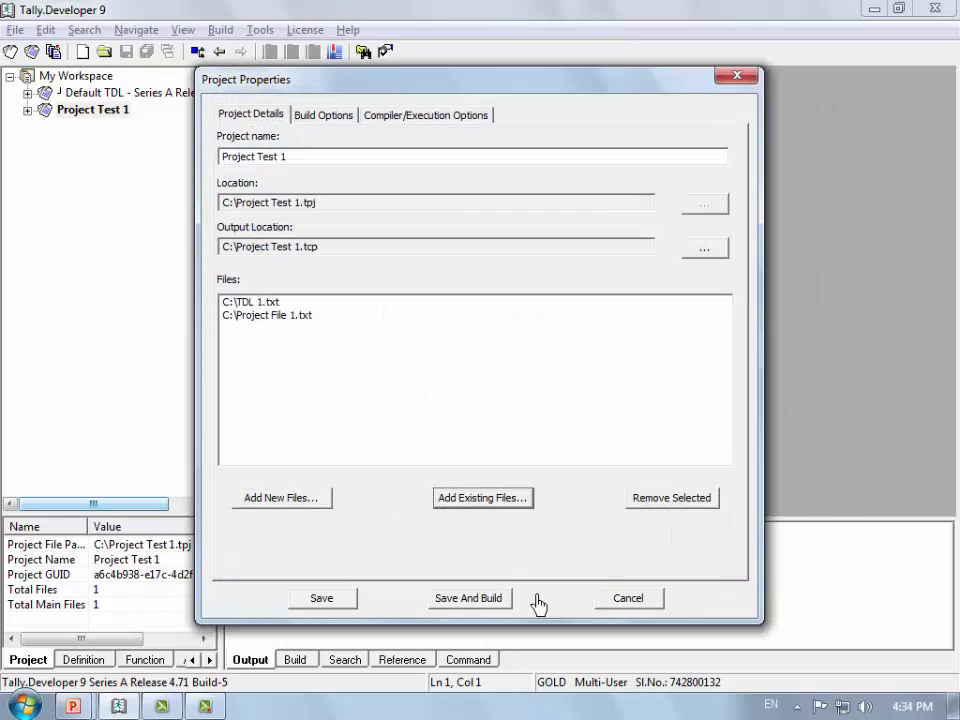
{"action": "left_click", "coordinate": [455, 603]}
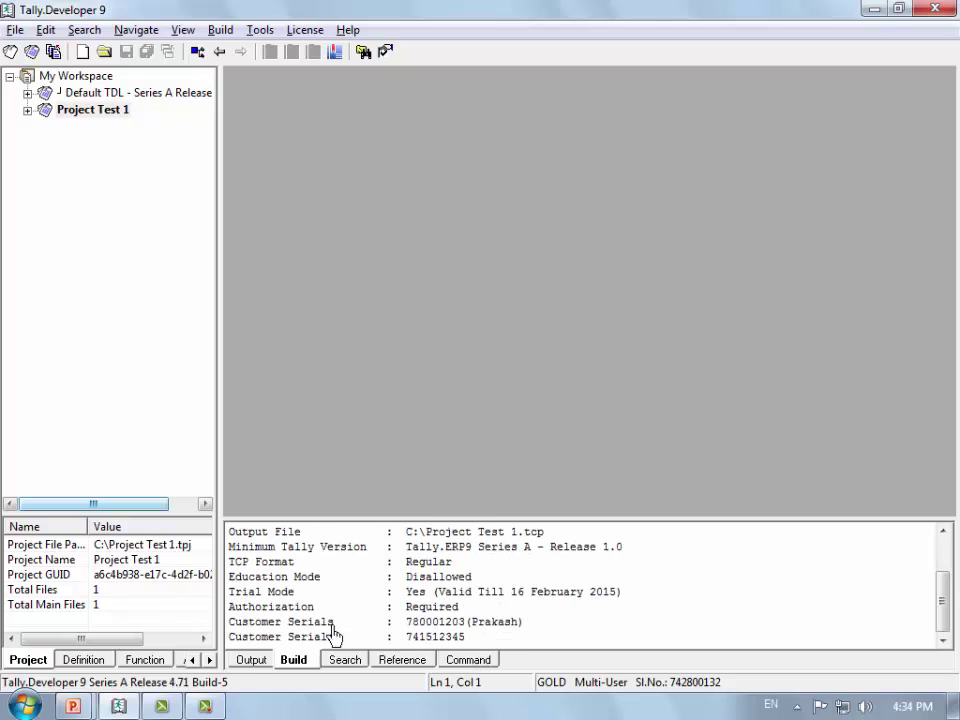
Step: Compare the output log with the build results, then review the Output File, Minimum Tally Version and TCP Format entries
{"action": "left_click", "coordinate": [251, 661]}
{"action": "left_click", "coordinate": [294, 662]}
{"action": "left_click", "coordinate": [428, 600]}
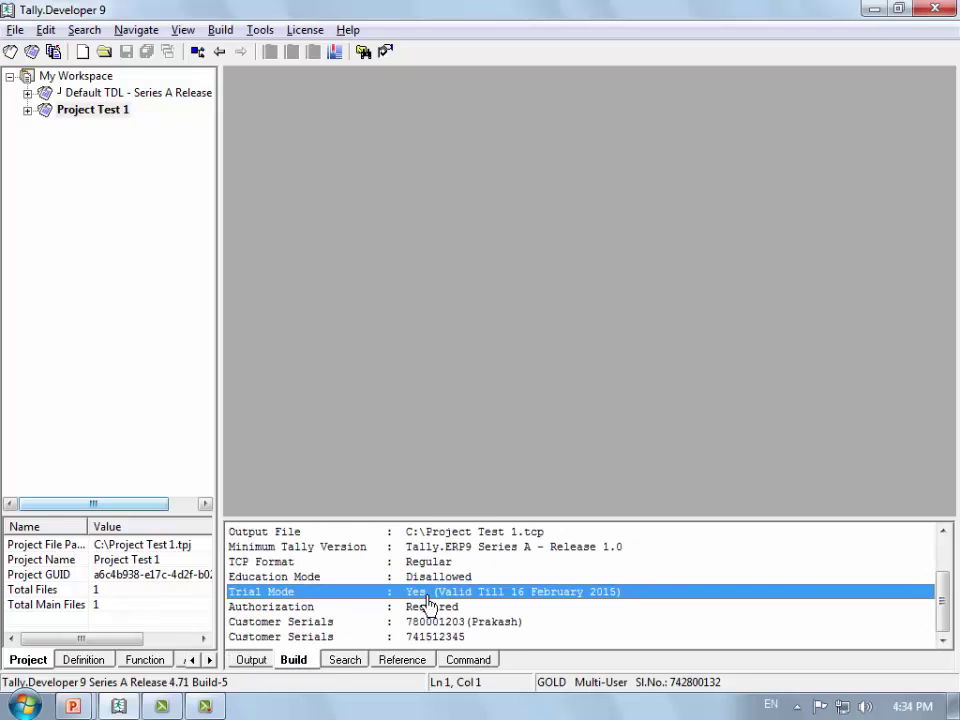
{"action": "left_click", "coordinate": [306, 536]}
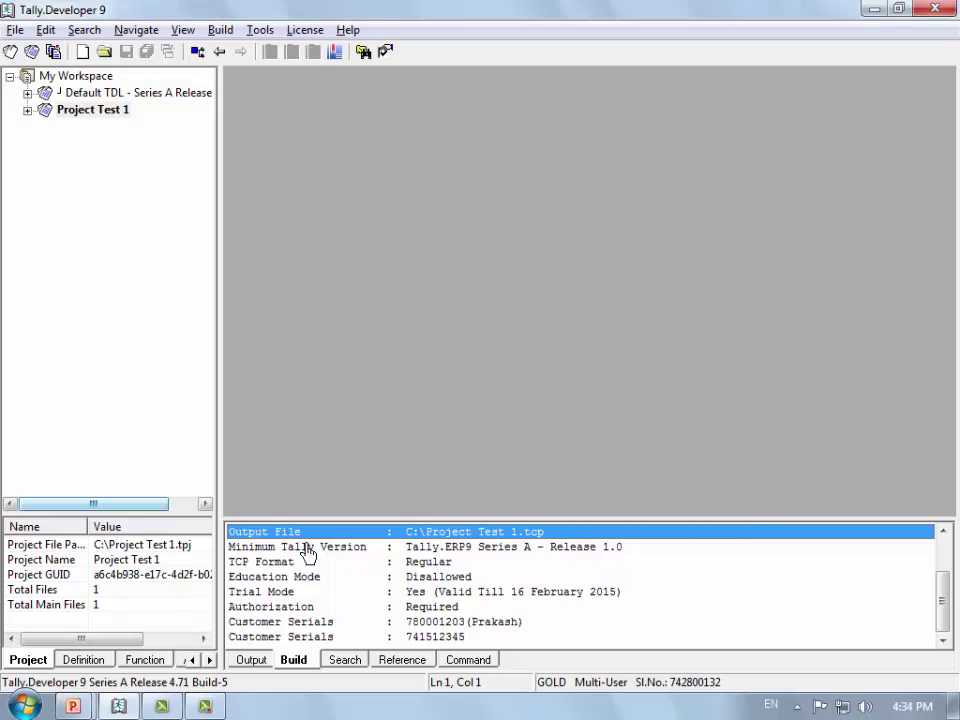
{"action": "left_click", "coordinate": [518, 550]}
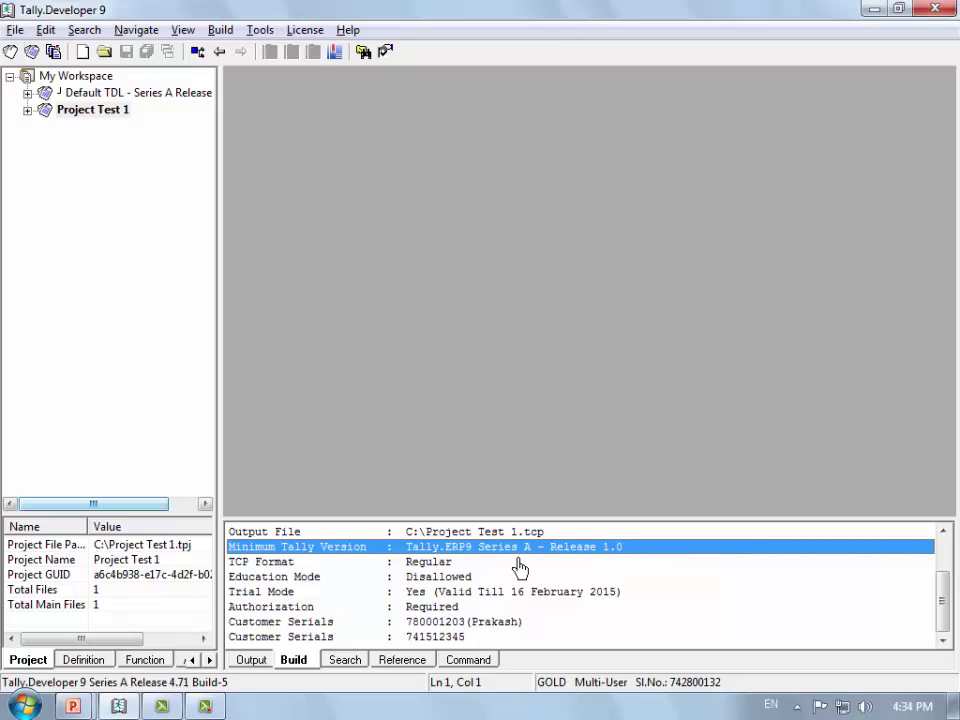
{"action": "left_click", "coordinate": [509, 565]}
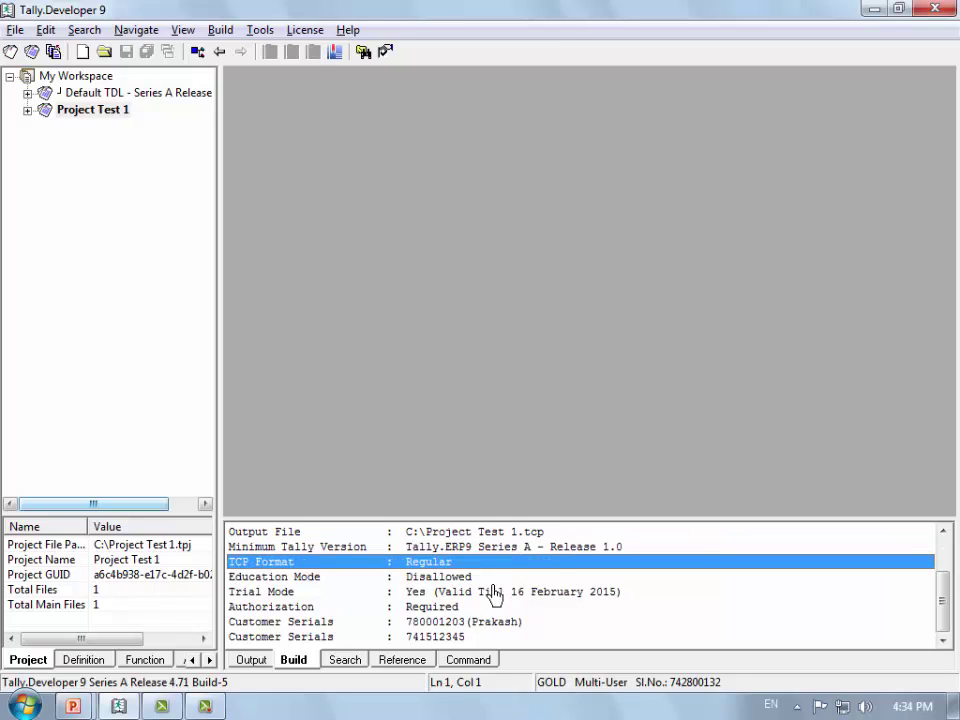
Step: Verify Education Mode disallowed, Trial Mode till 16 February 2015, Authorization required, and both customer serials
{"action": "left_click", "coordinate": [492, 582]}
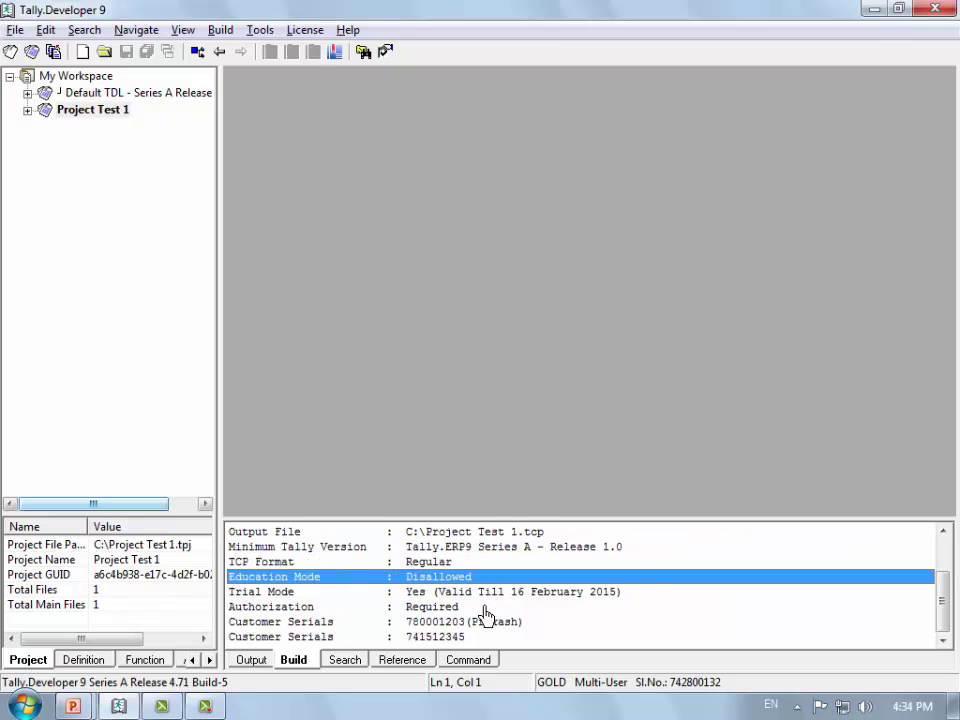
{"action": "left_click", "coordinate": [492, 597]}
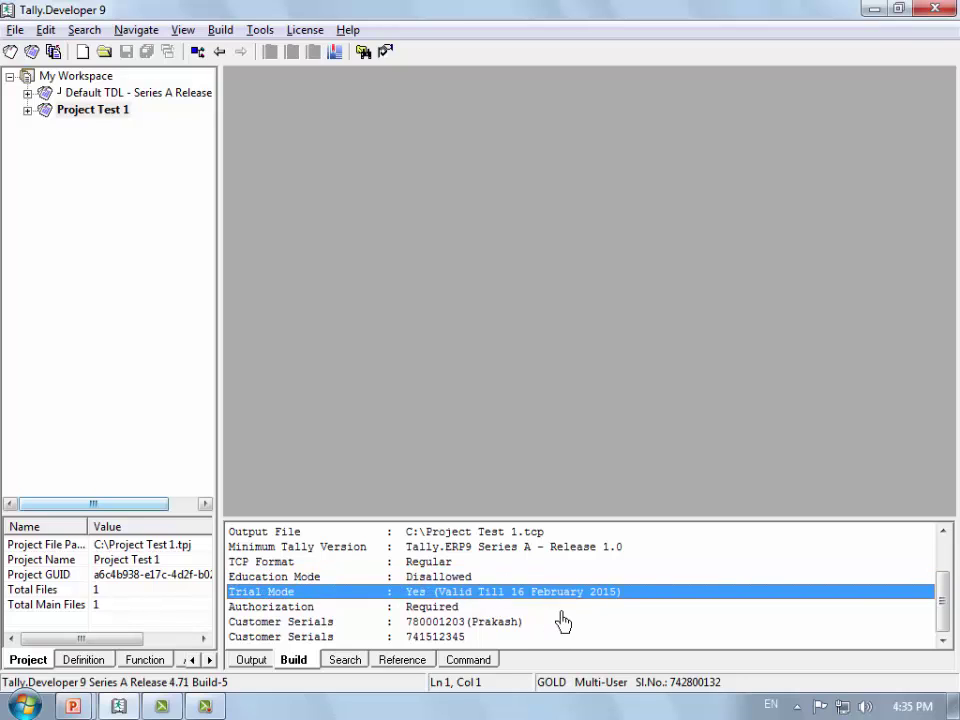
{"action": "left_click", "coordinate": [468, 610]}
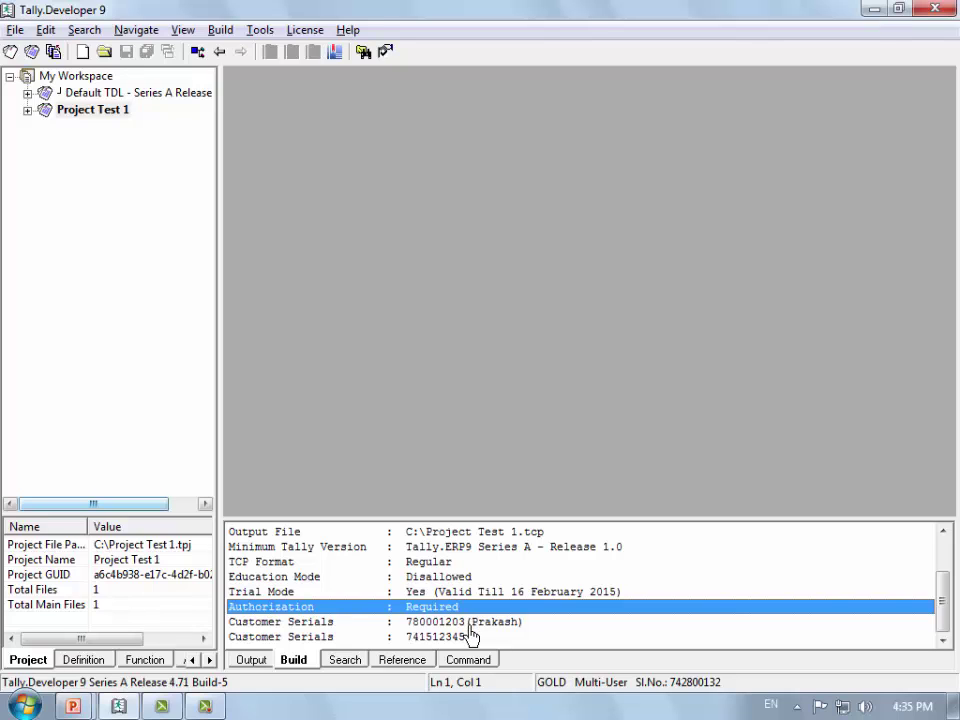
{"action": "left_click", "coordinate": [460, 622]}
{"action": "left_click", "coordinate": [446, 636]}
{"action": "left_click", "coordinate": [437, 628]}
{"action": "left_click", "coordinate": [430, 638]}
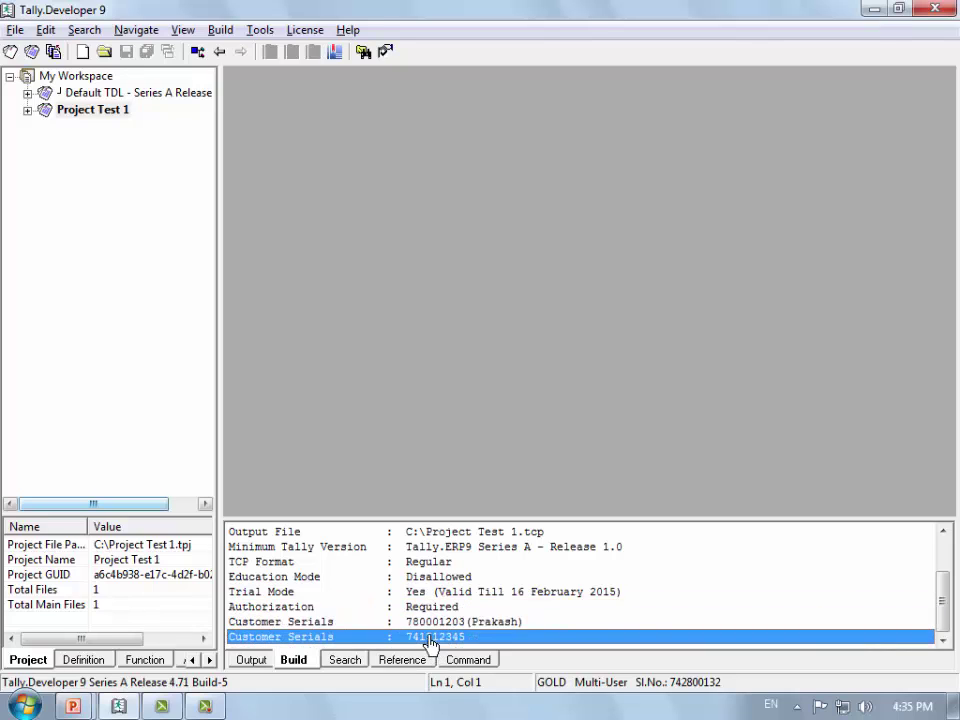
{"action": "left_click", "coordinate": [430, 626]}
{"action": "left_click", "coordinate": [429, 641]}
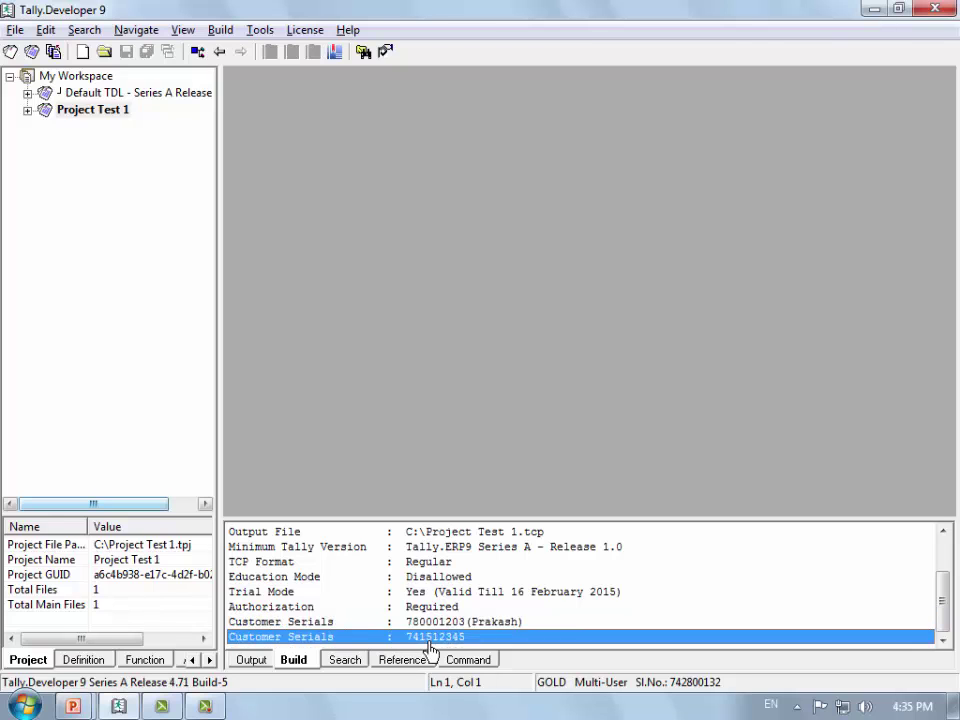
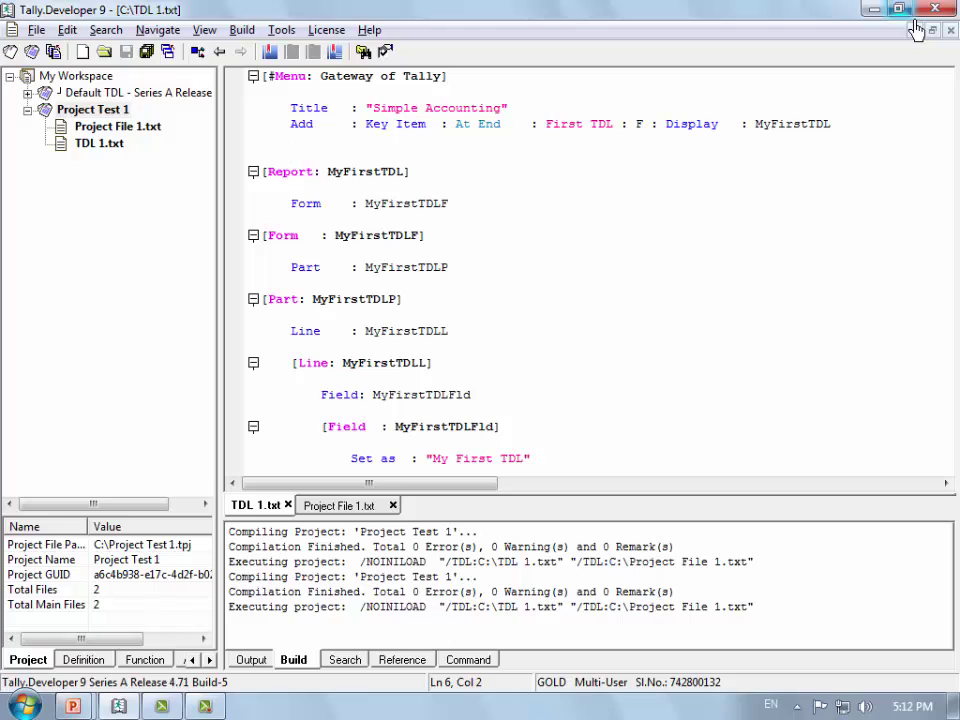
Step: Switch from Tally.Developer 9 to the slide show and advance to slide 23, 'Editor Window'
{"action": "key", "text": "alt+Tab"}
{"action": "left_click", "coordinate": [917, 30]}
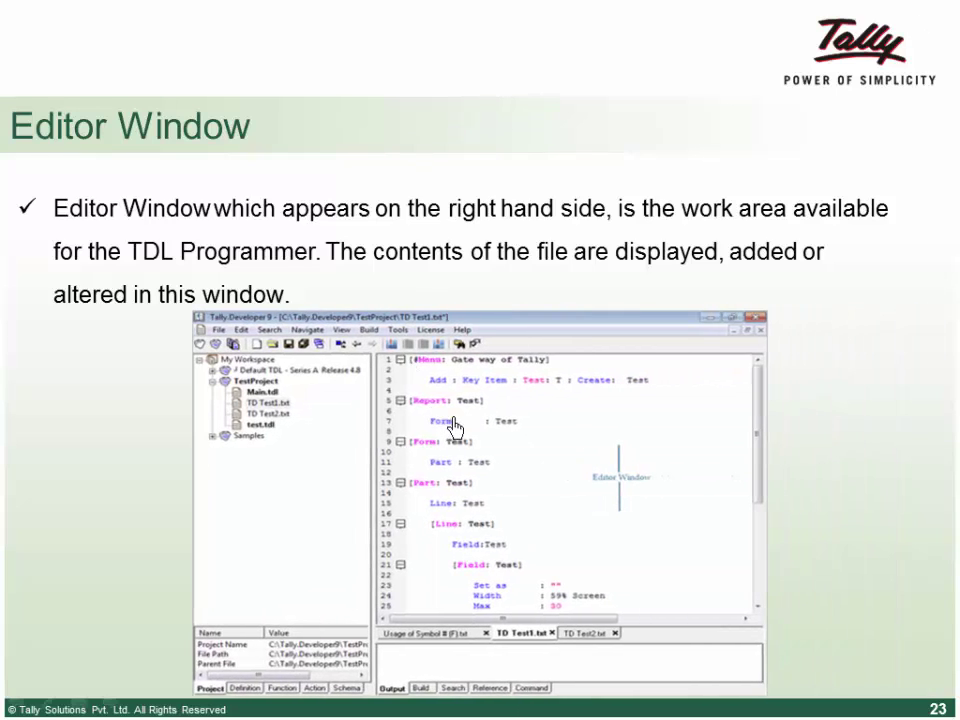
Step: Reveal the bullet stating Default TDL files cannot be altered and serve only as reference
{"action": "left_click", "coordinate": [459, 399]}
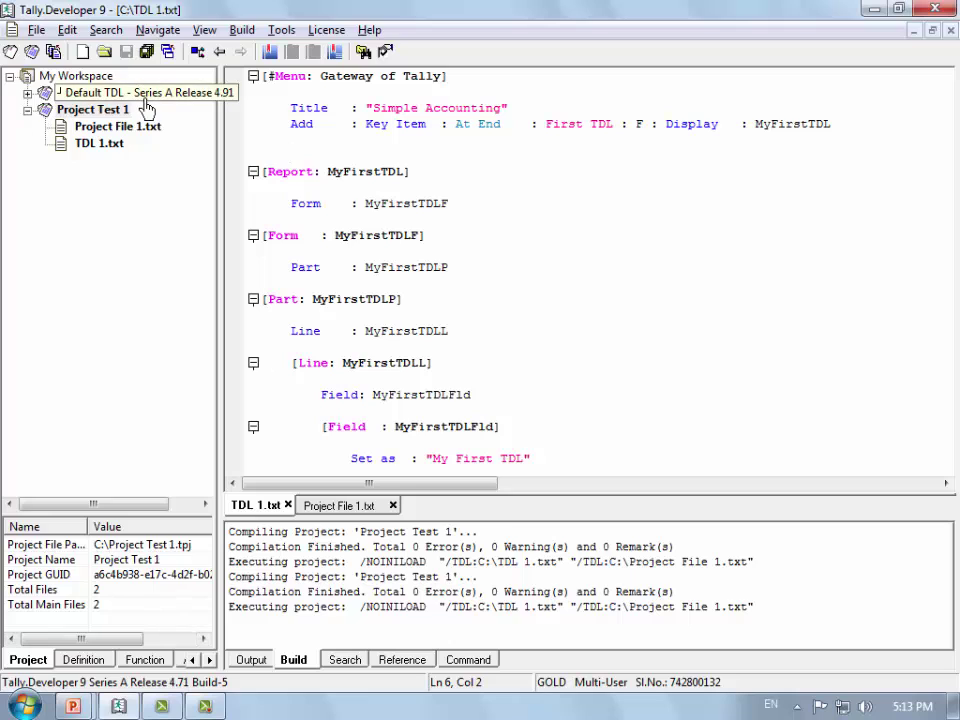
Step: Open theme\colors\colors.tdl from Default TDL and try selecting and editing its colour definitions
{"action": "double_click", "coordinate": [141, 95]}
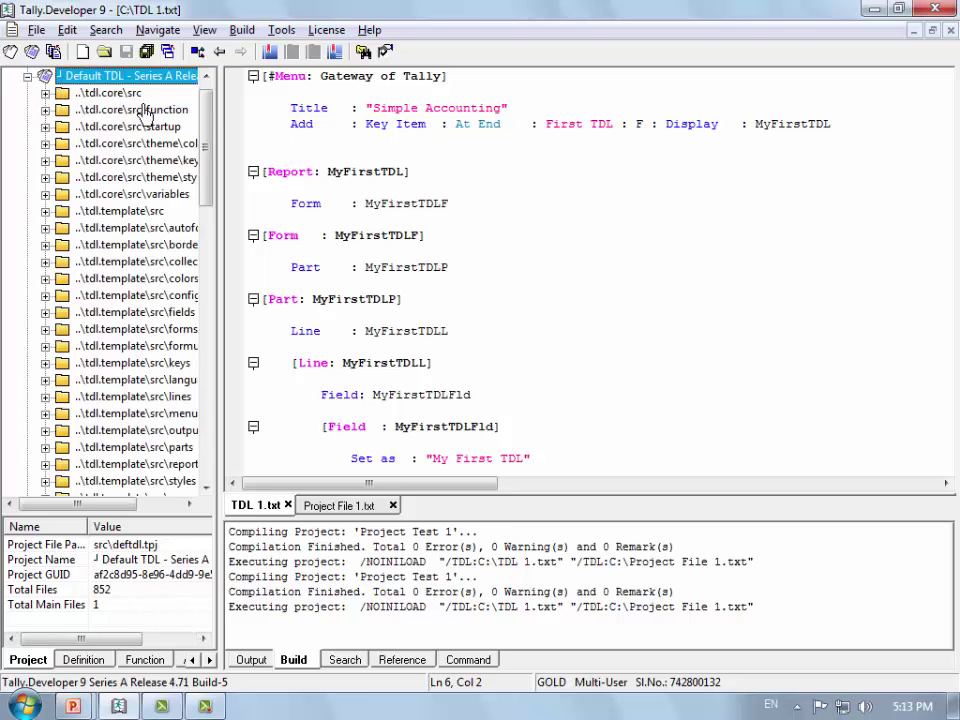
{"action": "double_click", "coordinate": [130, 143]}
{"action": "double_click", "coordinate": [62, 160]}
{"action": "scroll", "coordinate": [592, 204], "scroll_direction": "down", "scroll_amount": 8}
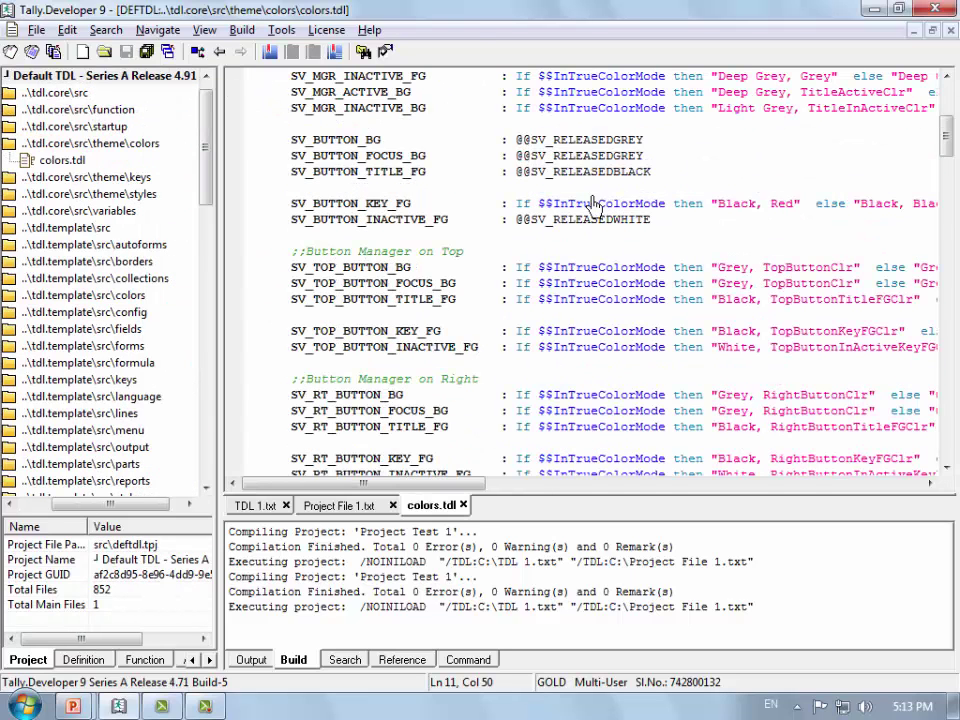
{"action": "left_click_drag", "start_coordinate": [279, 141], "coordinate": [600, 368]}
{"action": "scroll", "coordinate": [446, 280], "scroll_direction": "up", "scroll_amount": 6}
{"action": "left_click_drag", "start_coordinate": [262, 155], "coordinate": [356, 203]}
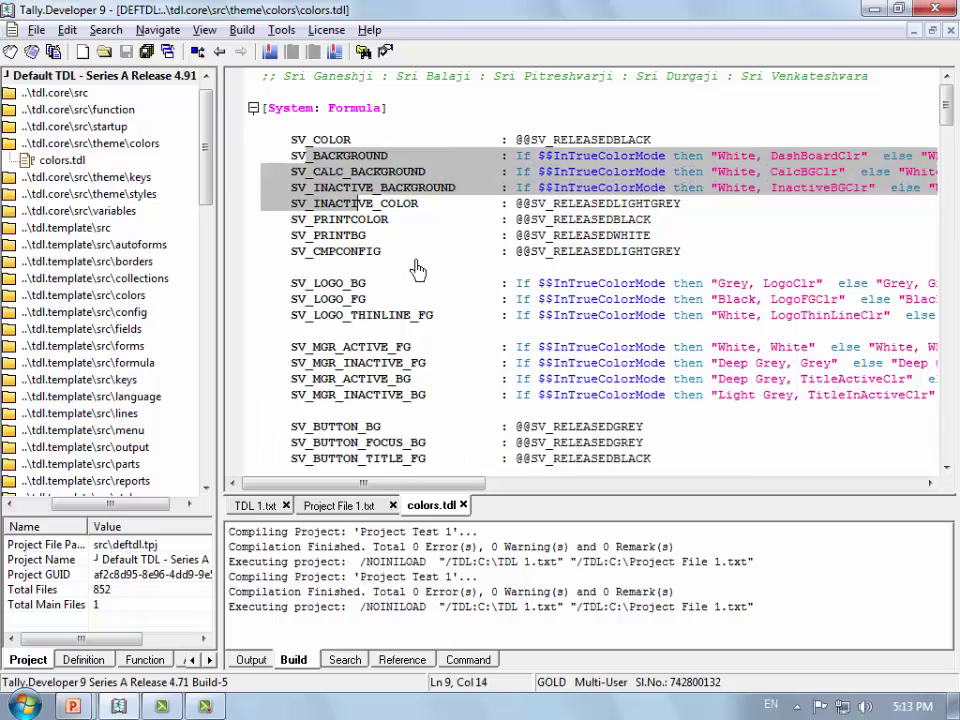
{"action": "left_click_drag", "start_coordinate": [418, 270], "coordinate": [681, 529]}
{"action": "left_click", "coordinate": [583, 397]}
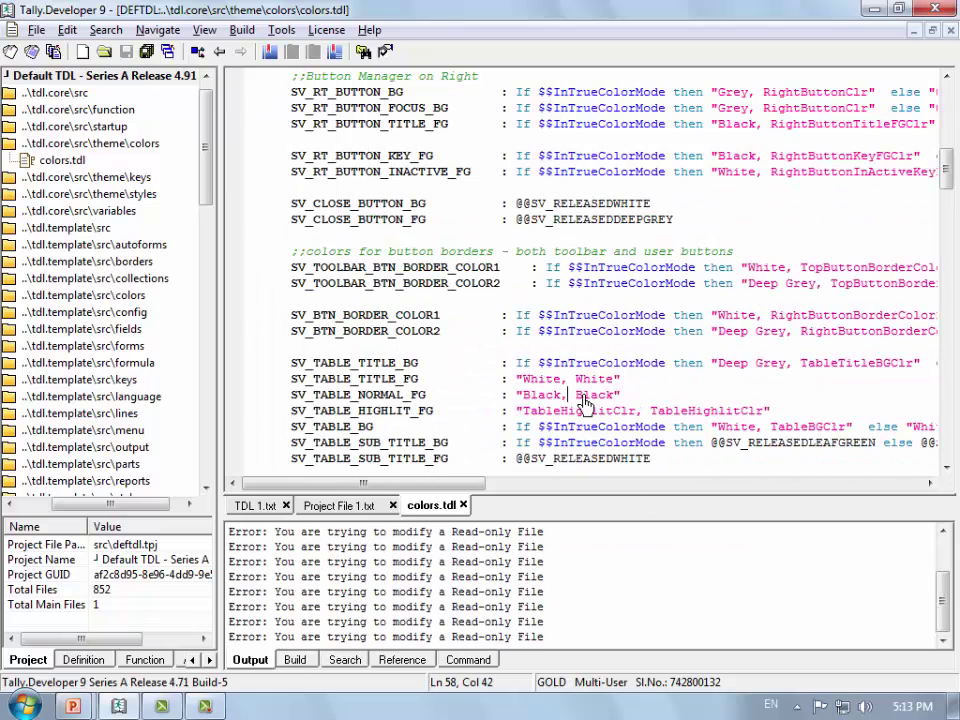
Step: Open TDL 1.txt and Project File 1.txt, type test text 'rtuyry', then delete it
{"action": "double_click", "coordinate": [65, 75]}
{"action": "double_click", "coordinate": [62, 143]}
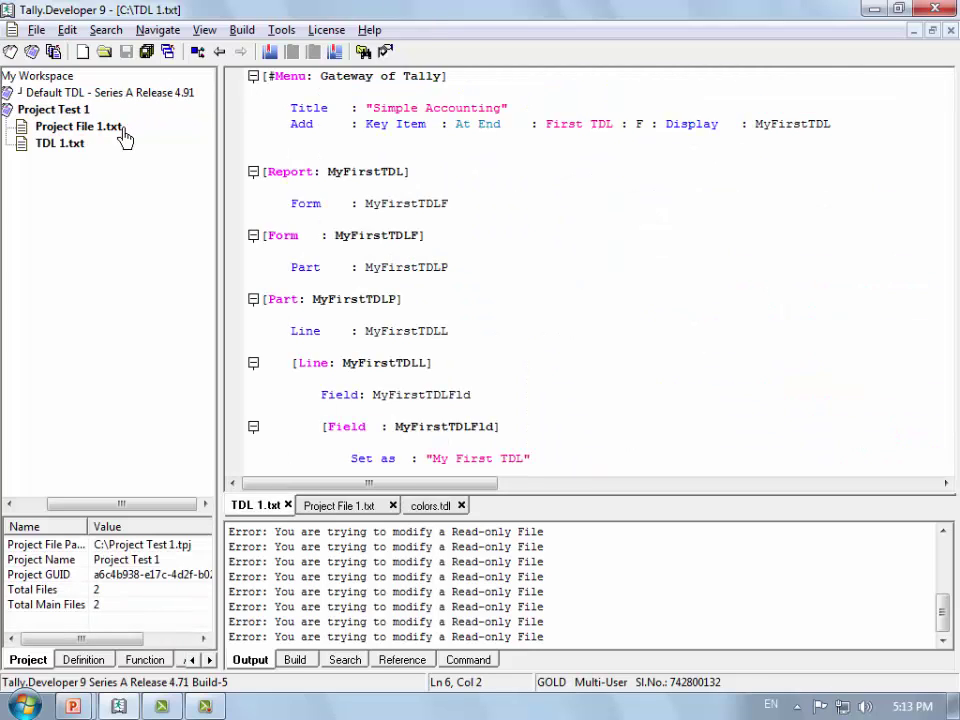
{"action": "double_click", "coordinate": [118, 128]}
{"action": "type", "text": "rtuyry"}
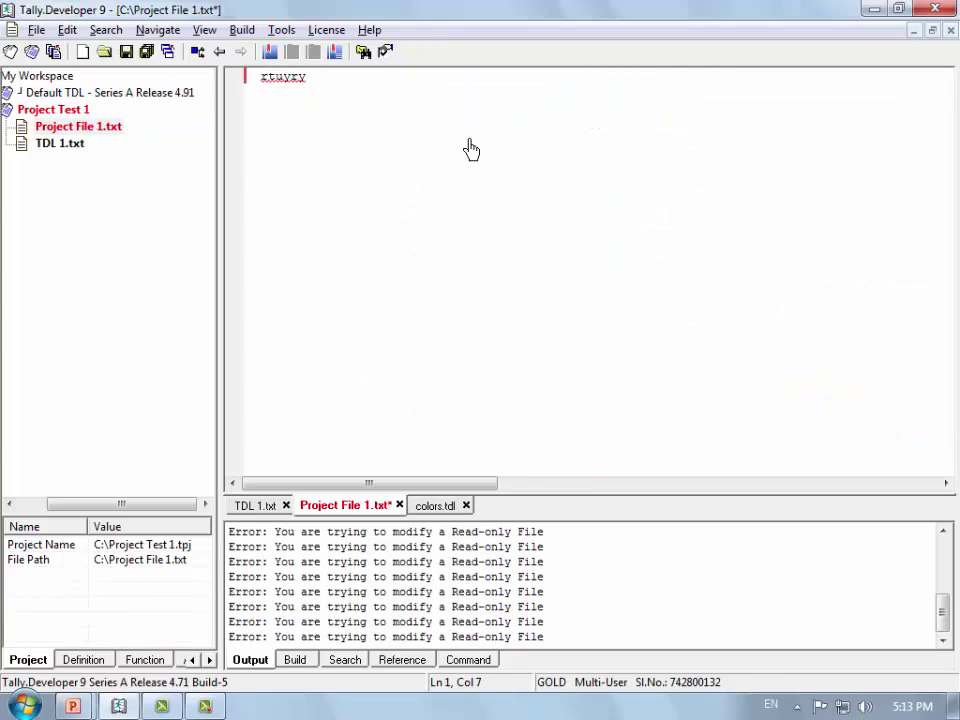
{"action": "key", "text": "shift+Home"}
{"action": "key", "text": "Delete"}
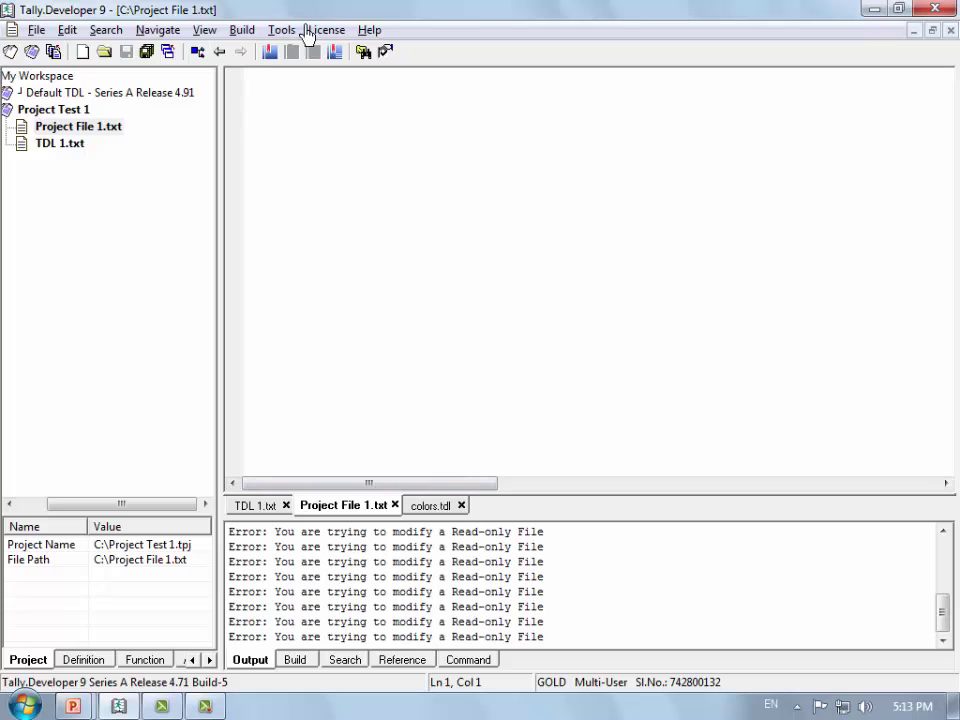
Step: Set Position of File Tabs to Top in Preferences' Edit/Style Options and return to TDL 1.txt
{"action": "left_click", "coordinate": [281, 30]}
{"action": "left_click", "coordinate": [312, 211]}
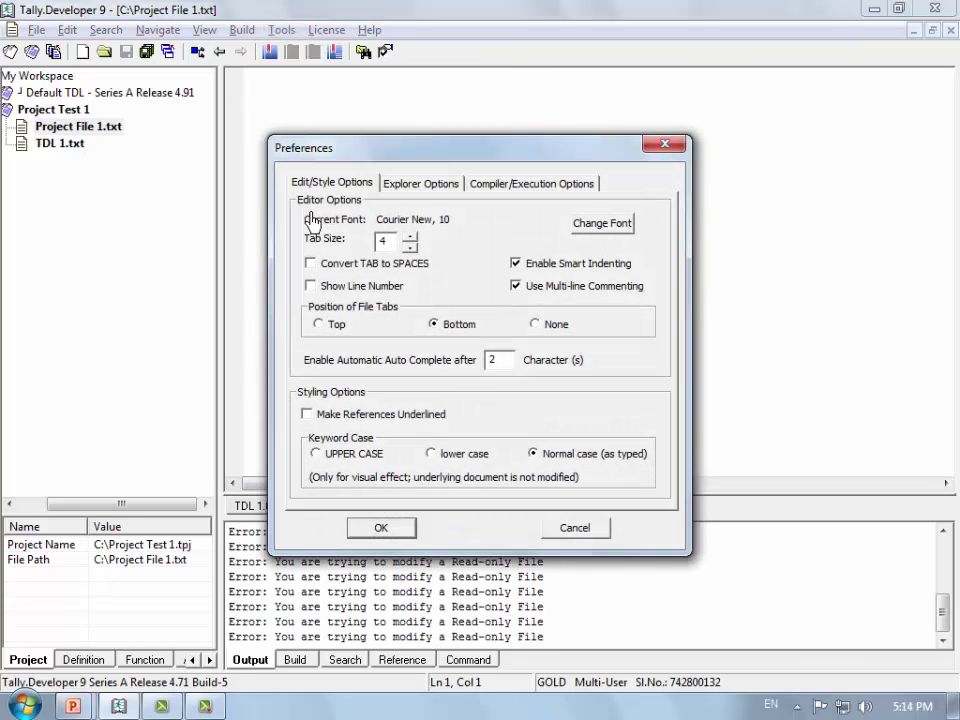
{"action": "left_click", "coordinate": [428, 190]}
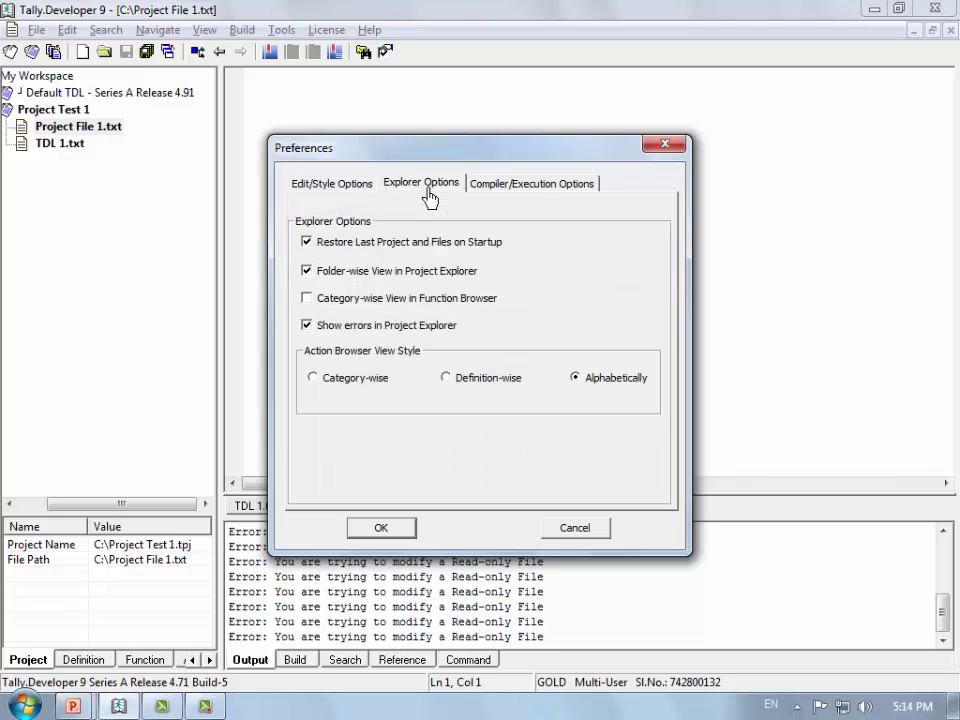
{"action": "left_click", "coordinate": [377, 190]}
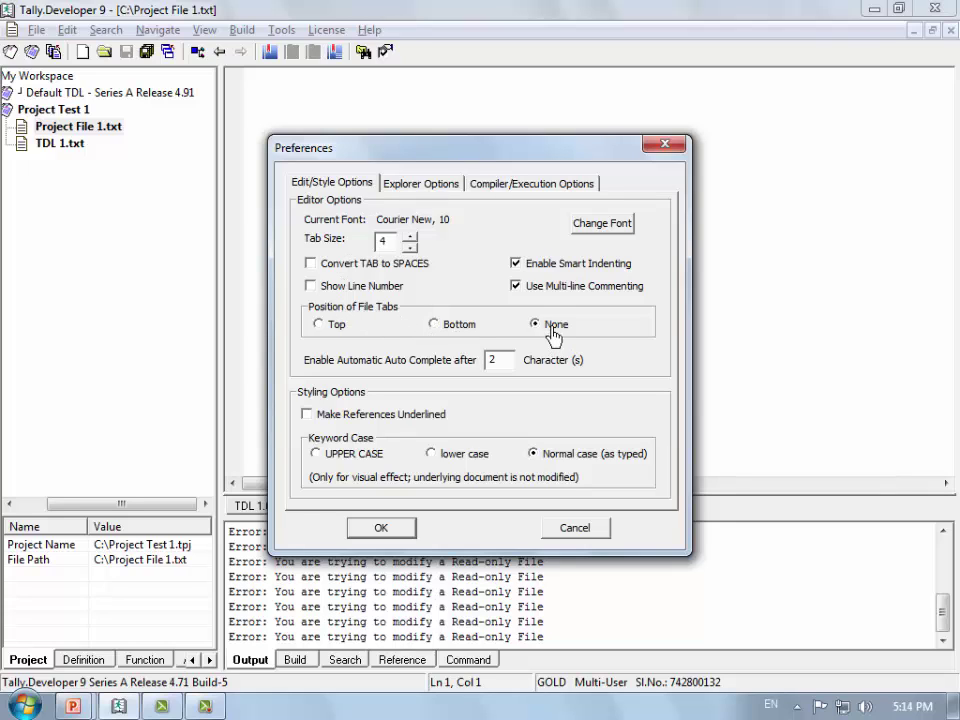
{"action": "left_click", "coordinate": [336, 326]}
{"action": "left_click", "coordinate": [381, 528]}
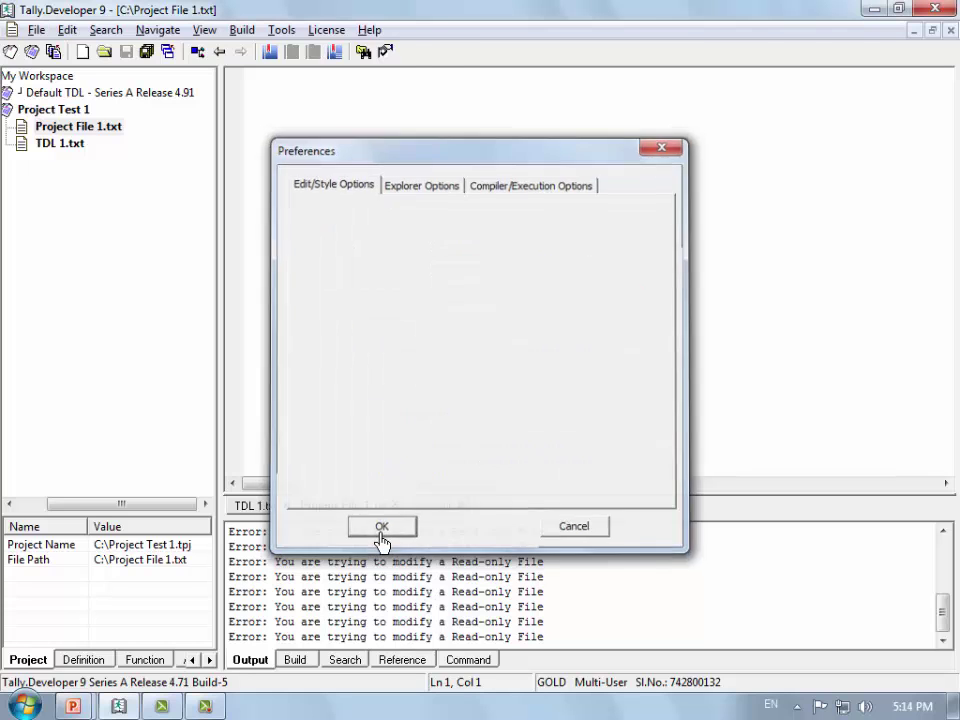
{"action": "left_click", "coordinate": [266, 80]}
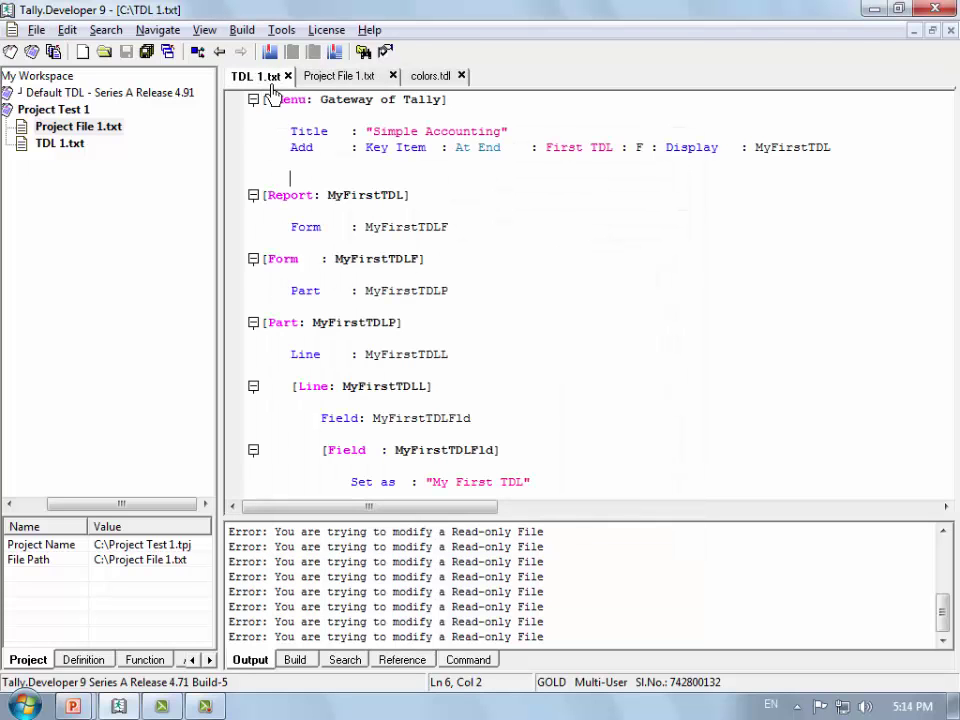
Step: View the Project File 1.txt and colors.tdl tabs, then show slide 25's unsaved-asterisk bullet
{"action": "left_click", "coordinate": [360, 78]}
{"action": "left_click", "coordinate": [442, 78]}
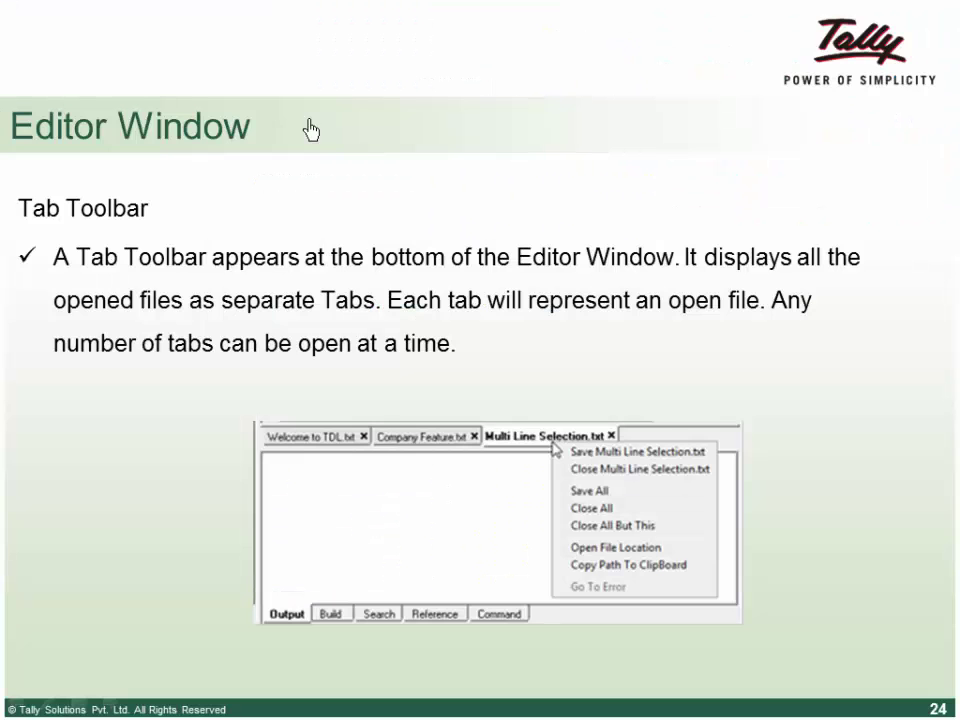
{"action": "left_click", "coordinate": [308, 129]}
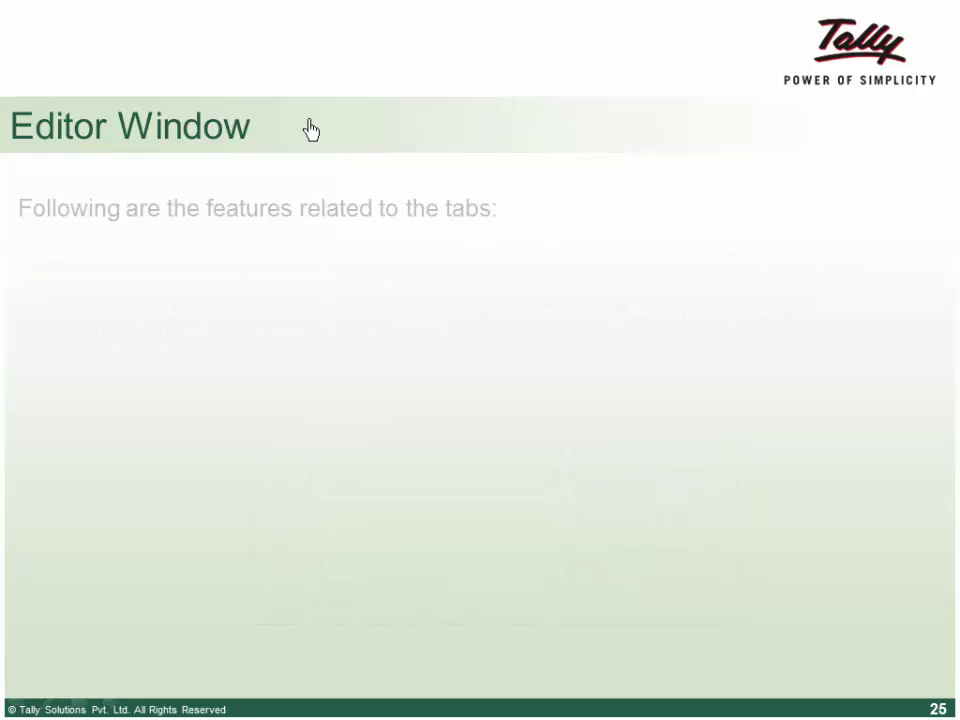
{"action": "left_click", "coordinate": [391, 252]}
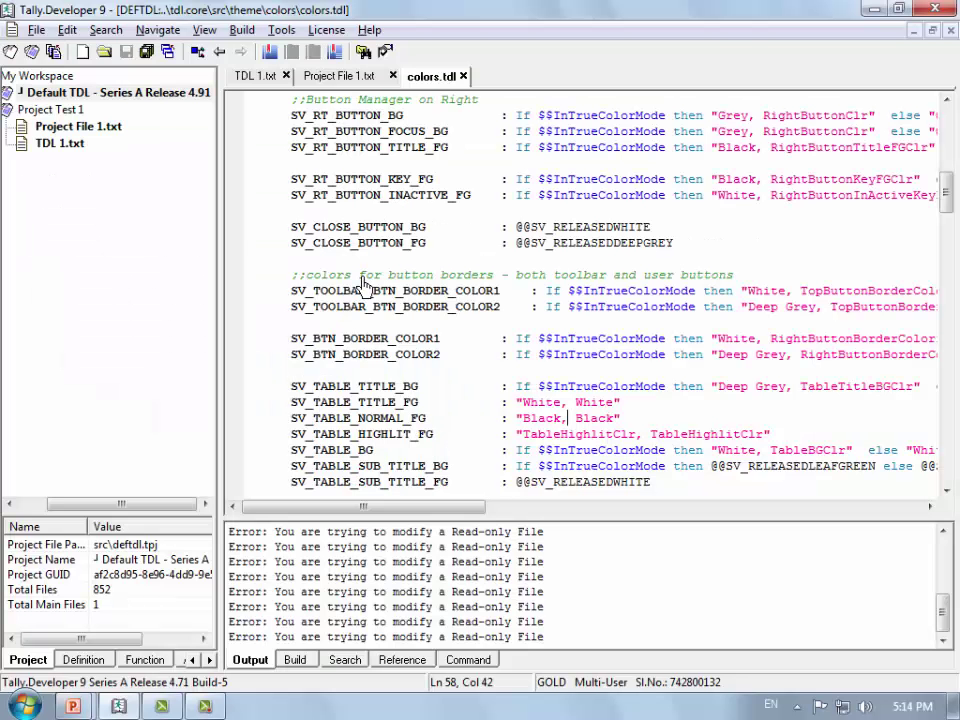
Step: Type and remove a '1' after Tally in TDL 1.txt, then Save All
{"action": "double_click", "coordinate": [77, 150]}
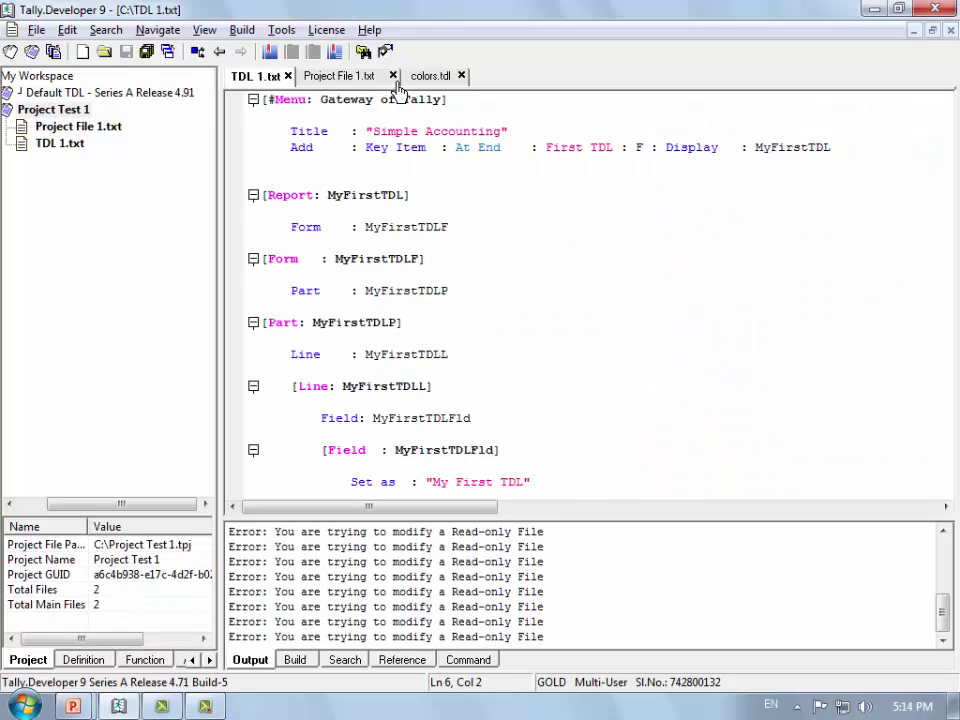
{"action": "left_click", "coordinate": [445, 100]}
{"action": "type", "text": "1"}
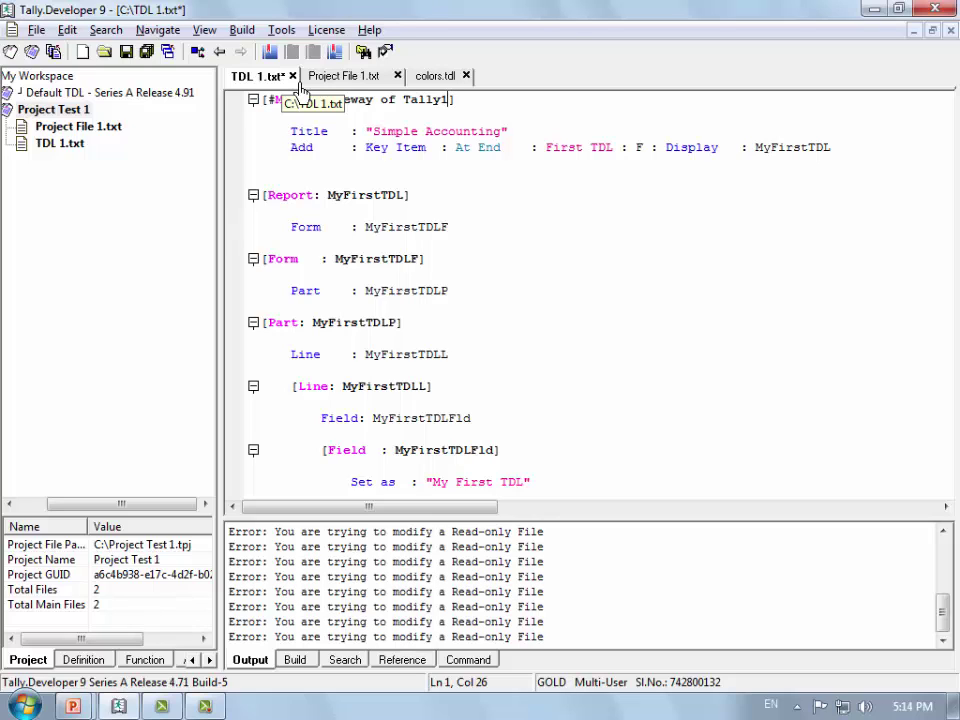
{"action": "key", "text": "BackSpace"}
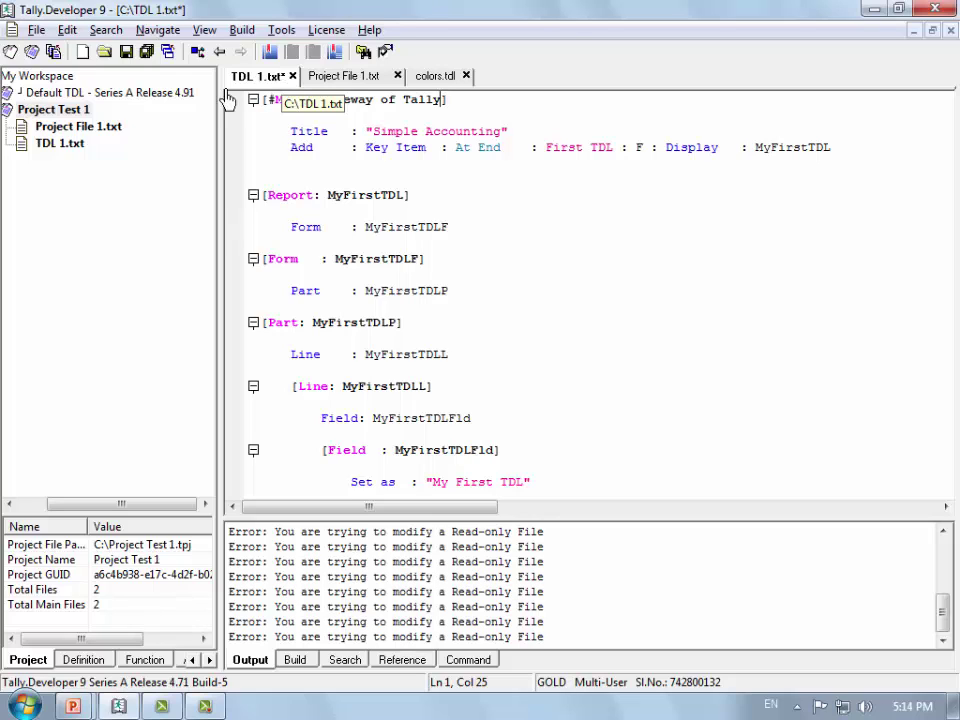
{"action": "left_click", "coordinate": [147, 62]}
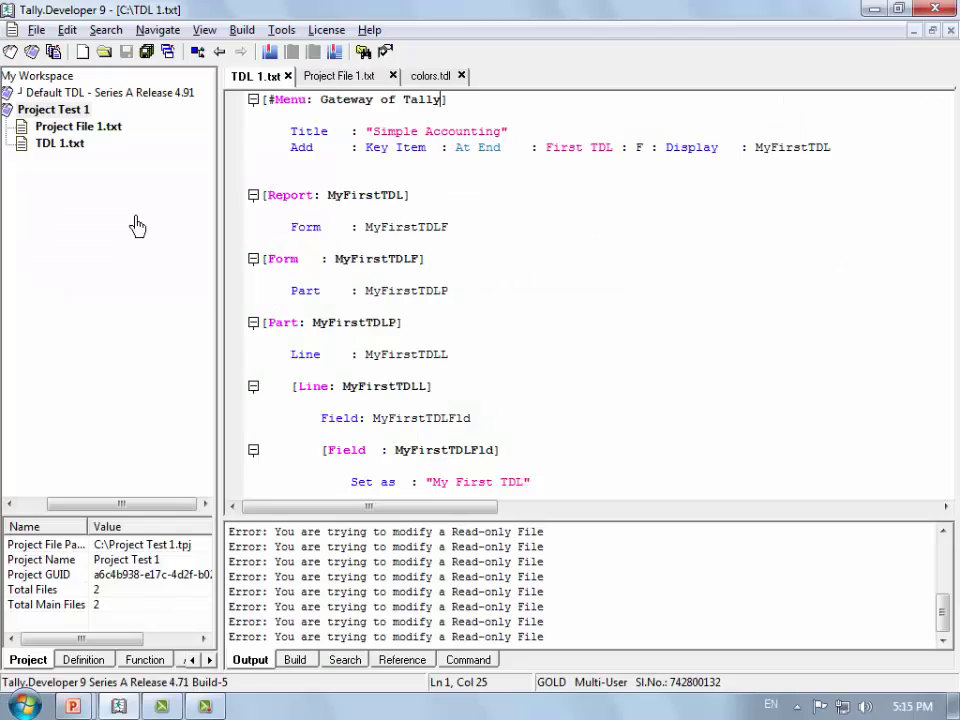
Step: Type 'fghfhf' into Project File 1.txt, save it, then clear the text
{"action": "double_click", "coordinate": [100, 128]}
{"action": "type", "text": "fghfhf"}
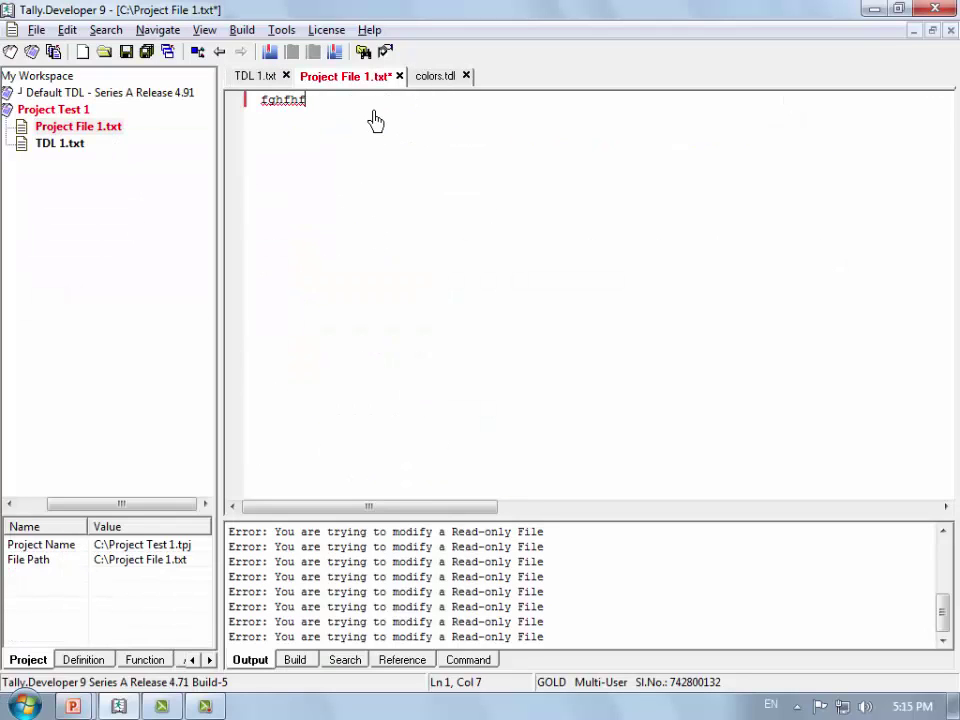
{"action": "key", "text": "ctrl+s"}
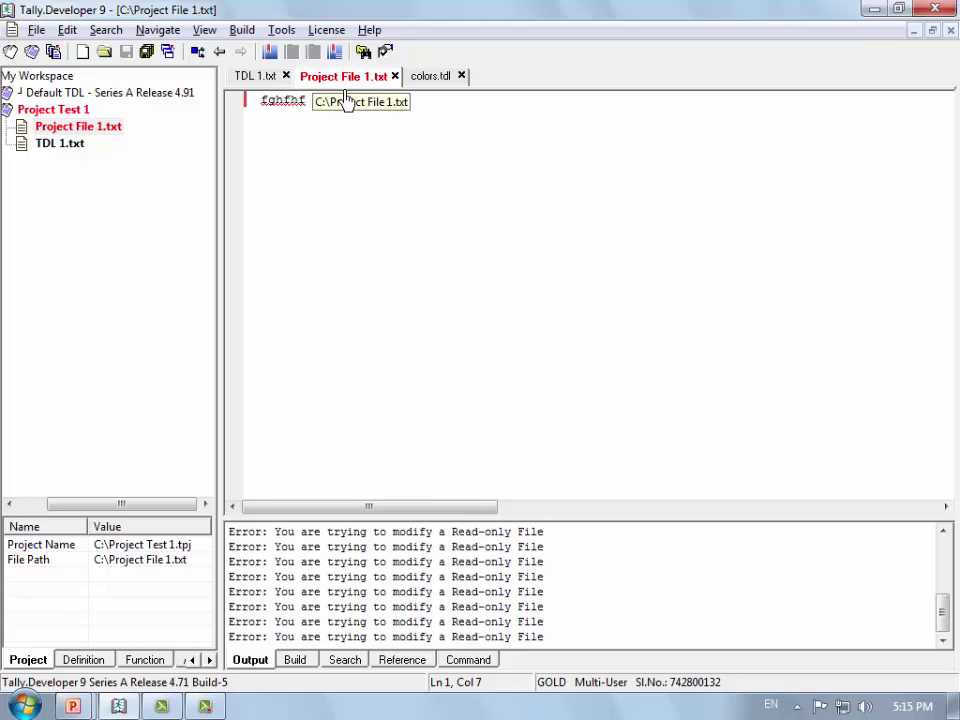
{"action": "key", "text": "ctrl+a"}
{"action": "key", "text": "Delete"}
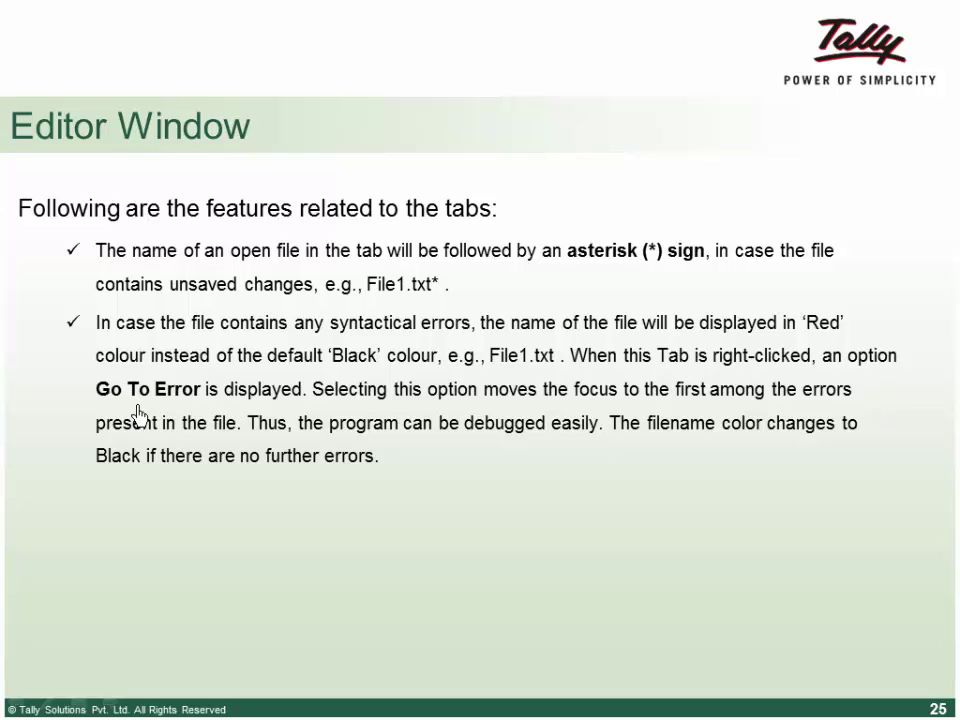
Step: Type 'erwrwer' on line 1 of Project File 1.txt and jump to it via the tab's Go To Error
{"action": "key", "text": "alt+Tab"}
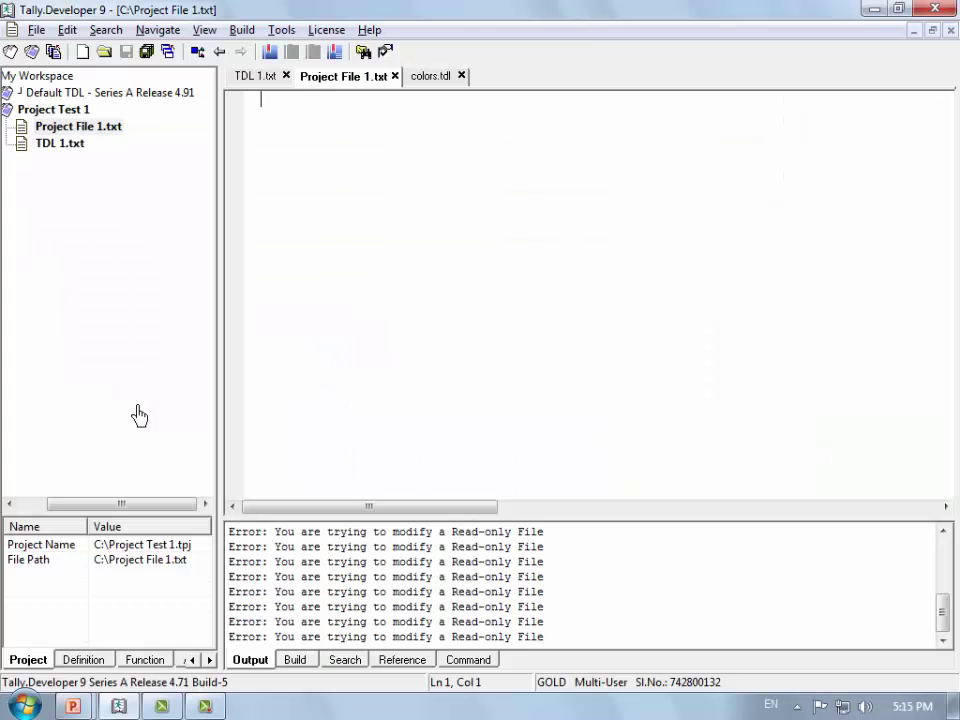
{"action": "right_click", "coordinate": [330, 80]}
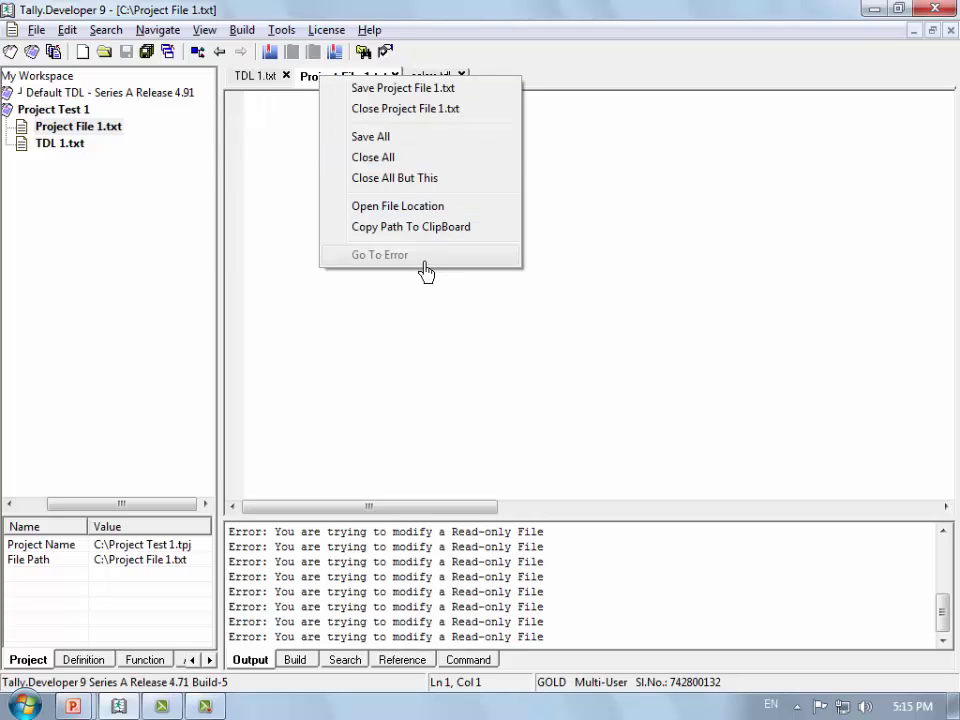
{"action": "left_click", "coordinate": [321, 189]}
{"action": "type", "text": "erwrwer"}
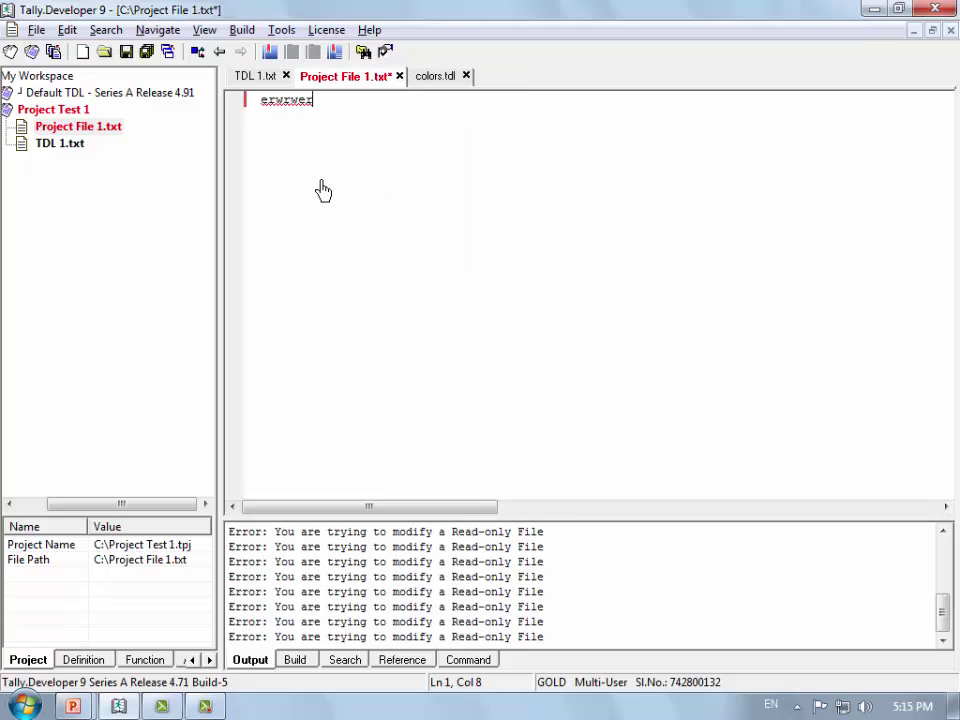
{"action": "right_click", "coordinate": [340, 78]}
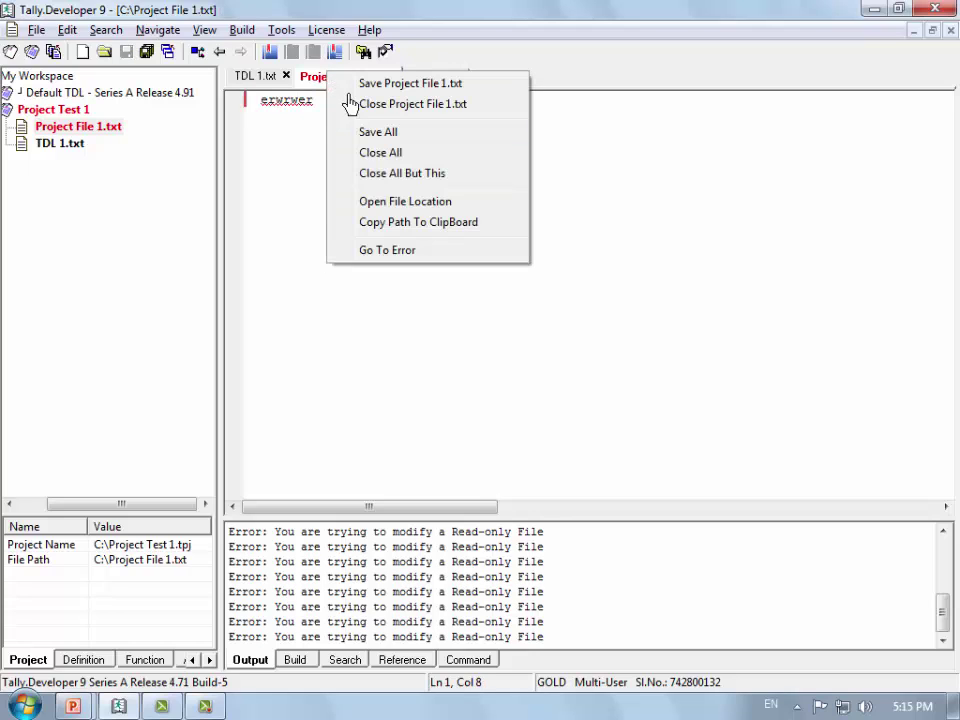
{"action": "left_click", "coordinate": [385, 251]}
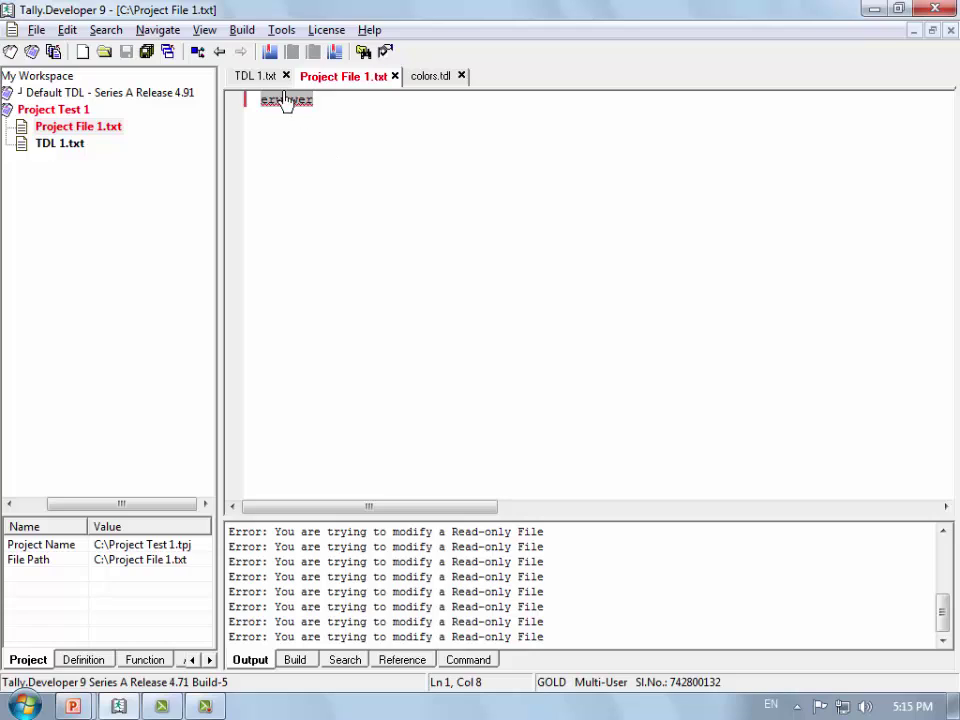
Step: Add a '1' after Tally in TDL 1.txt's menu header and save
{"action": "left_click", "coordinate": [279, 82]}
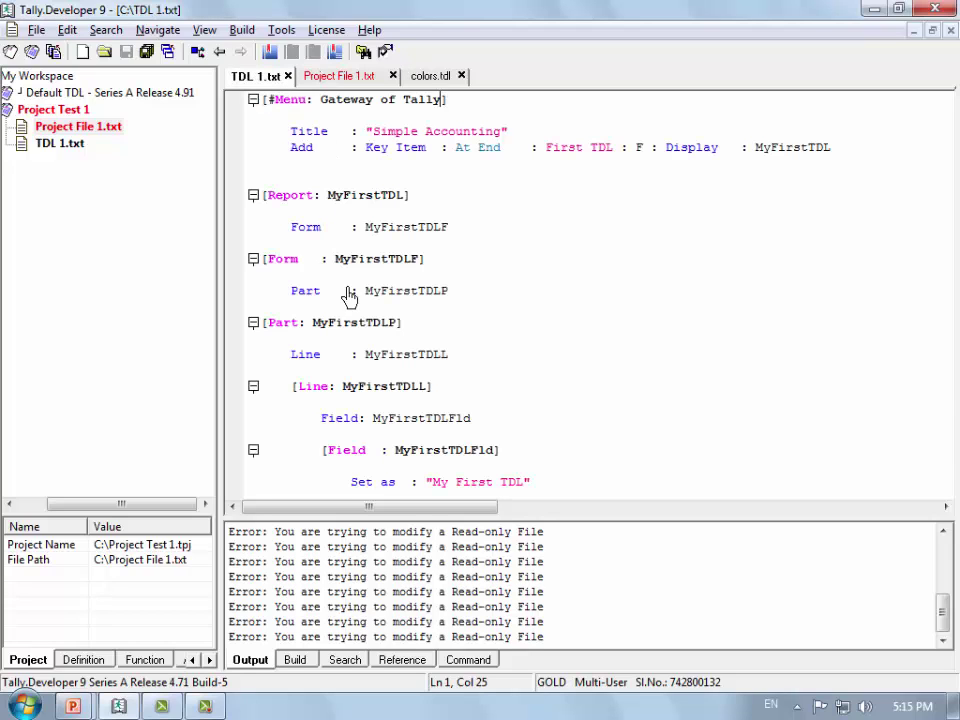
{"action": "left_click", "coordinate": [408, 332]}
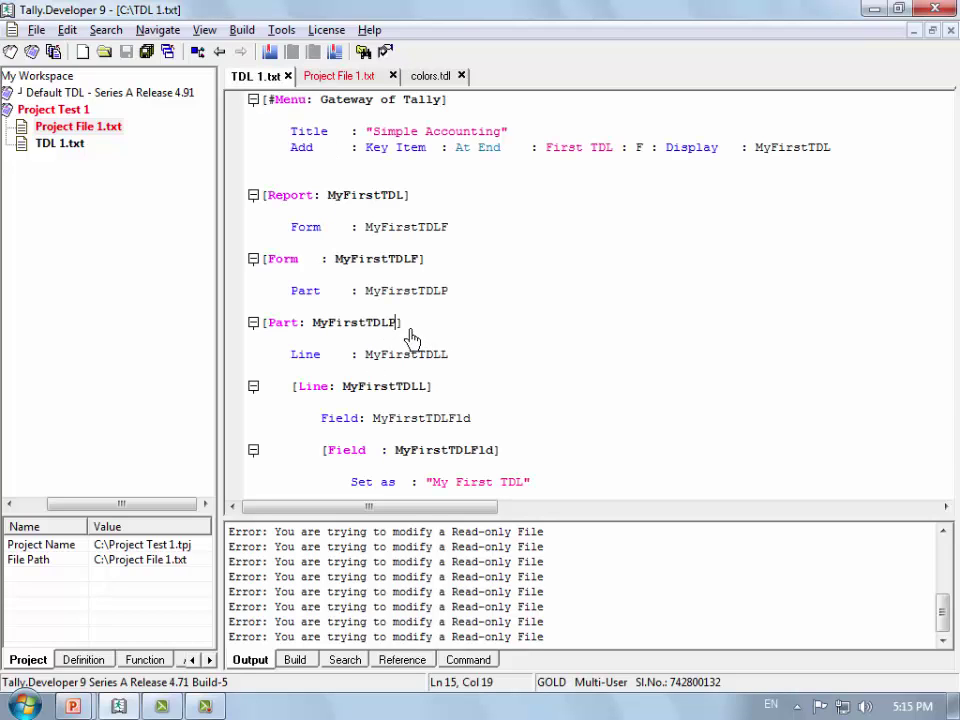
{"action": "left_click", "coordinate": [444, 102]}
{"action": "type", "text": "1"}
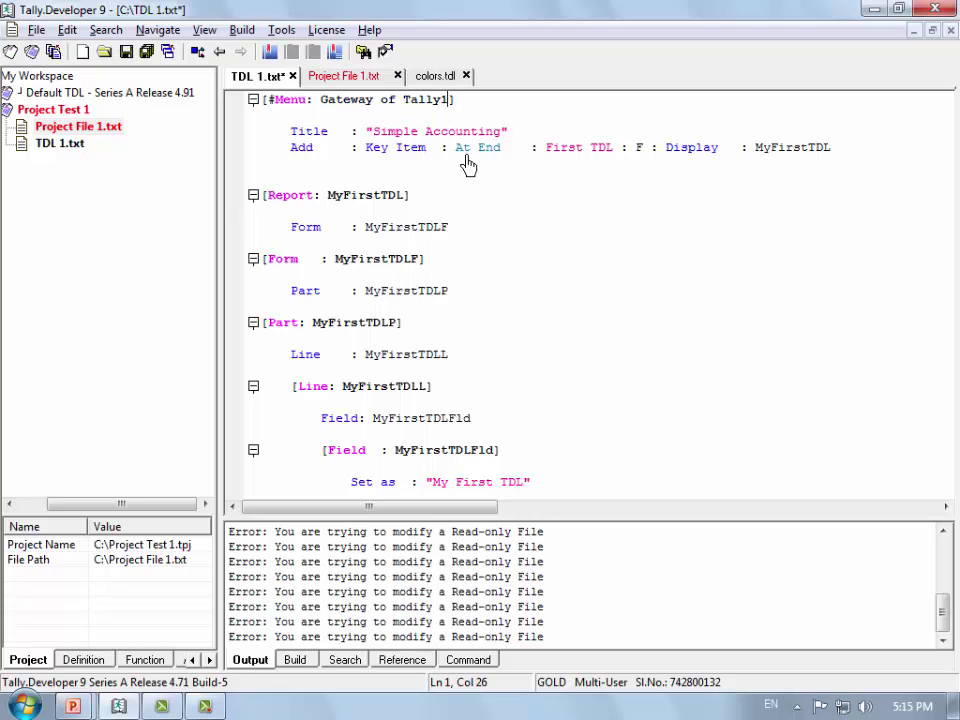
{"action": "key", "text": "ctrl+s"}
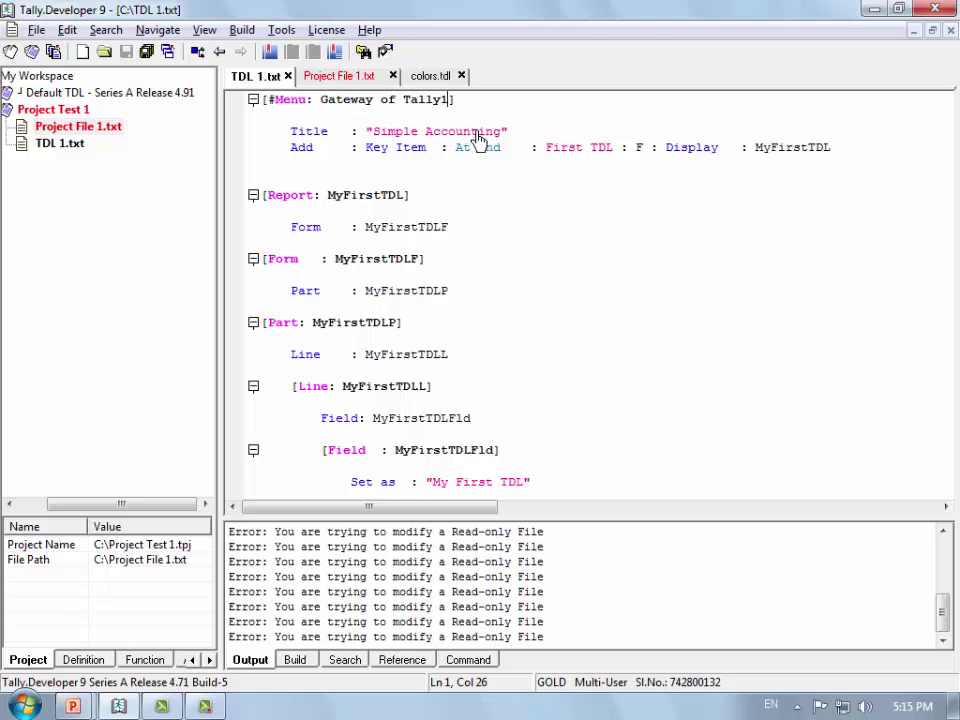
Step: Delete the closing ] of [Line: MyFirstTDLL], save, and jump to it with Go To Error
{"action": "key", "text": "End"}
{"action": "left_click", "coordinate": [476, 396]}
{"action": "key", "text": "BackSpace"}
{"action": "key", "text": "ctrl+s"}
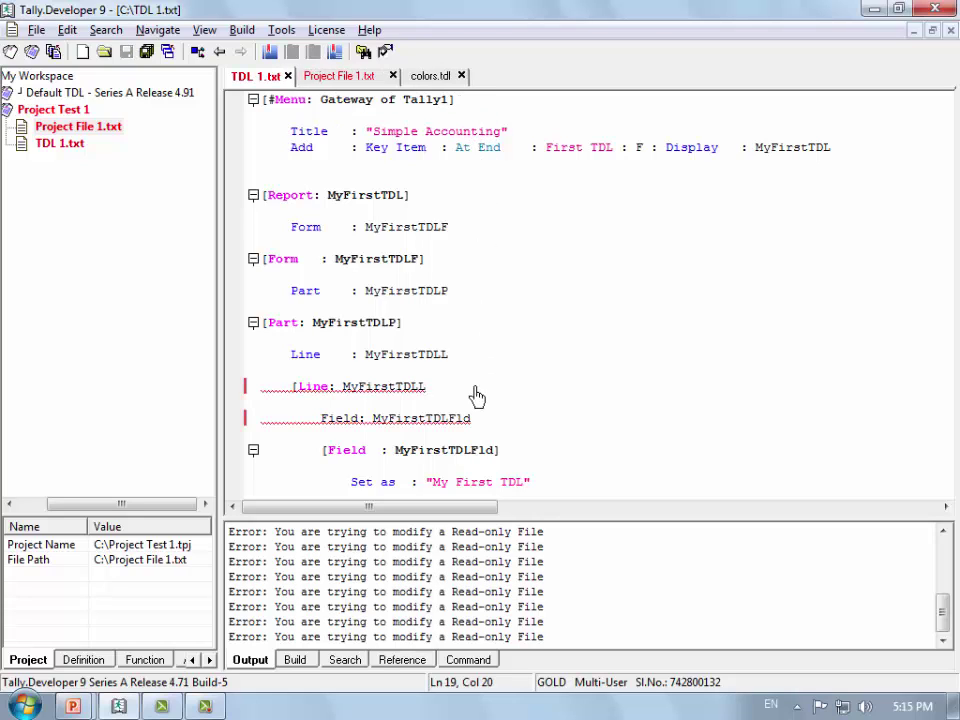
{"action": "right_click", "coordinate": [252, 92]}
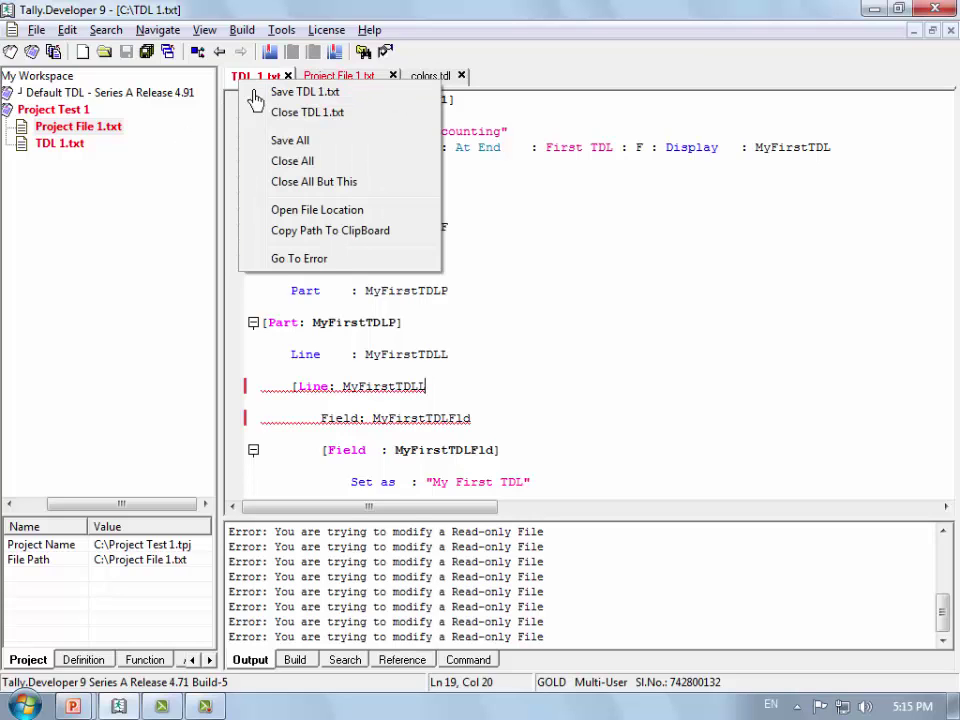
{"action": "left_click", "coordinate": [272, 262]}
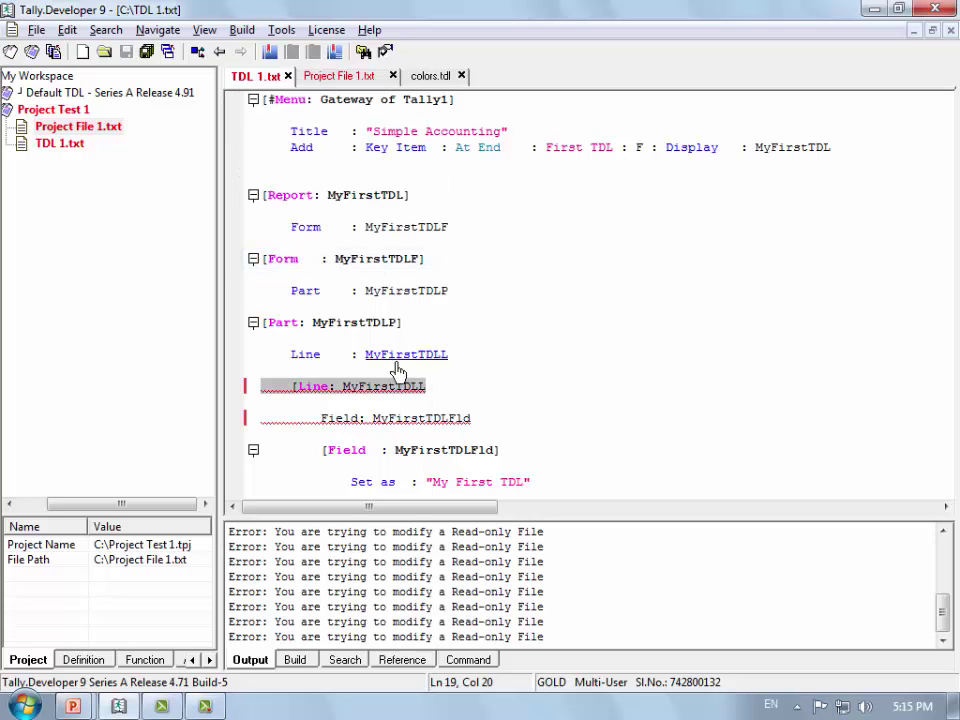
Step: Restore the bracket, save, and remove the '1' after Tally in the menu header
{"action": "left_click", "coordinate": [476, 397]}
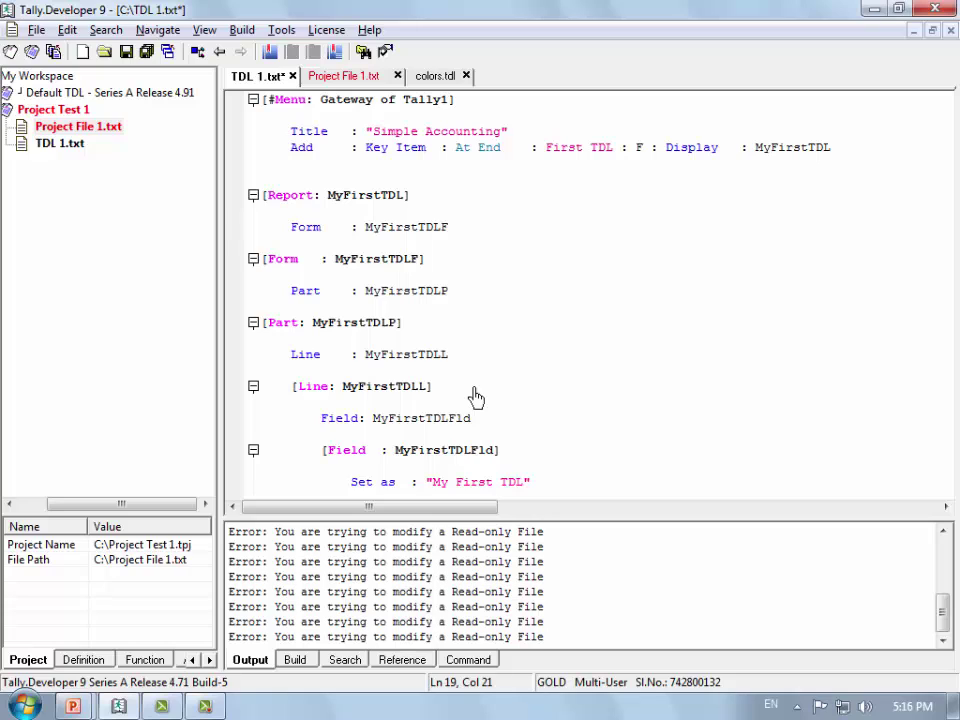
{"action": "key", "text": "ctrl+s"}
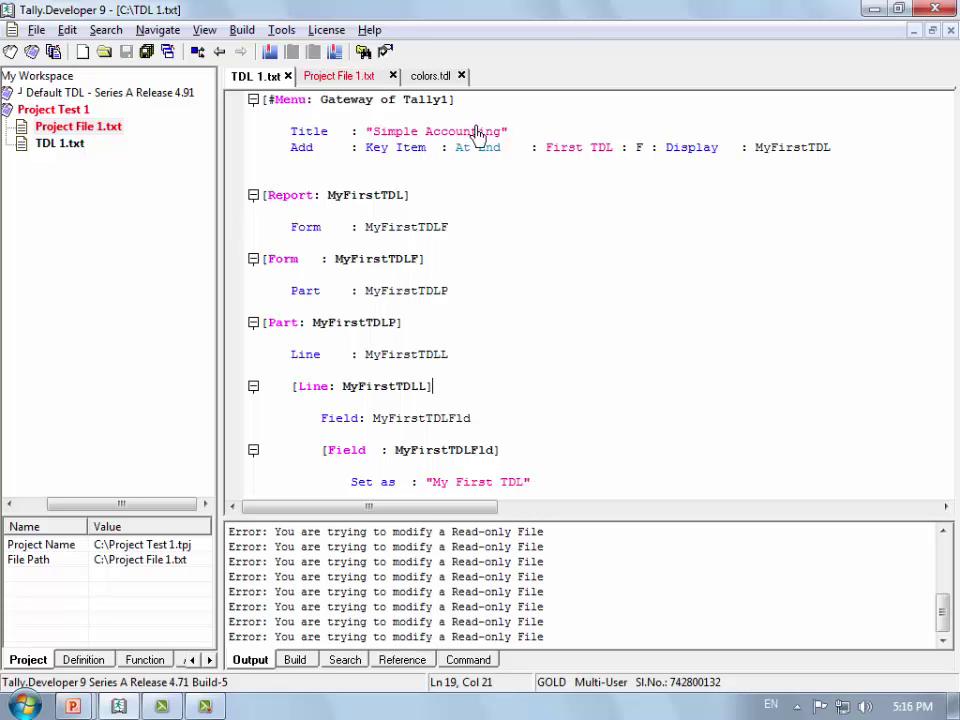
{"action": "left_click", "coordinate": [449, 99]}
{"action": "key", "text": "BackSpace"}
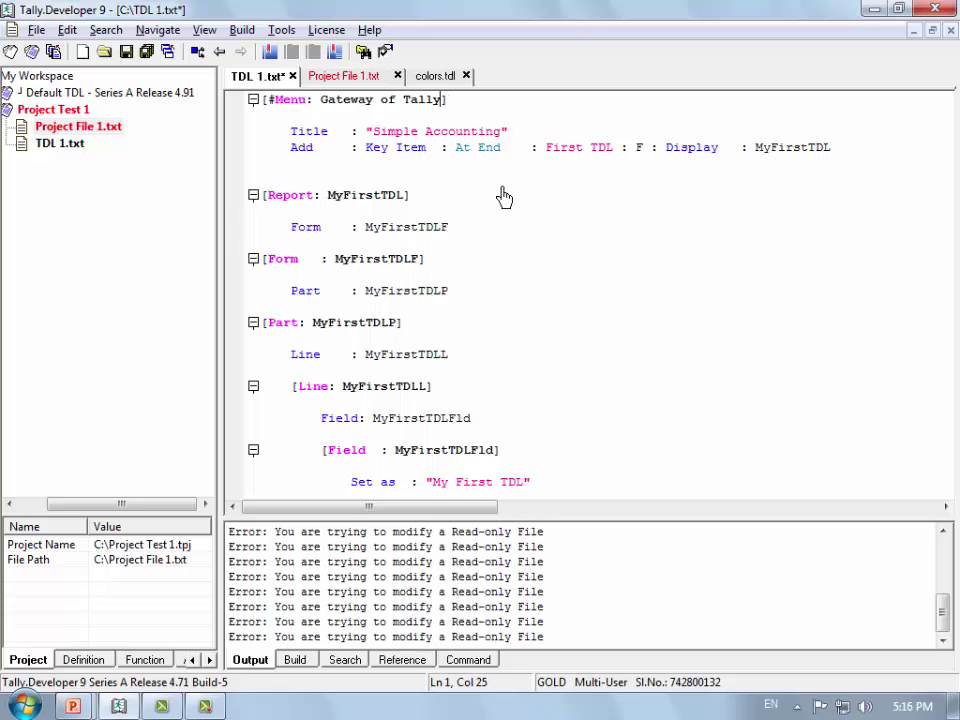
Step: Delete 'erwrwer' from Project File 1.txt and save the file empty
{"action": "left_click", "coordinate": [342, 76]}
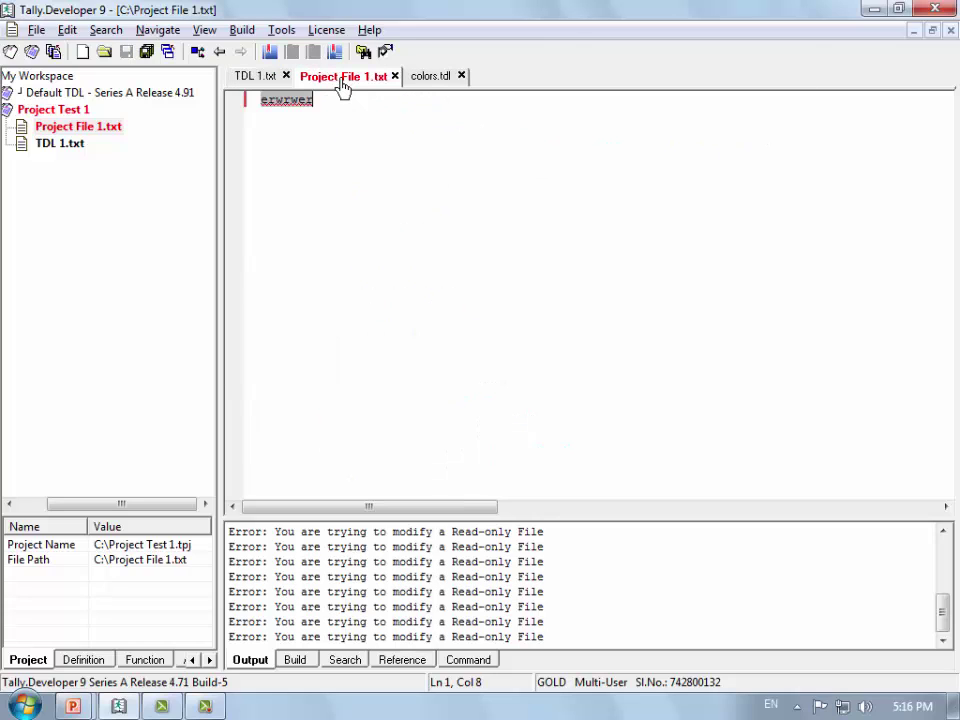
{"action": "key", "text": "BackSpace"}
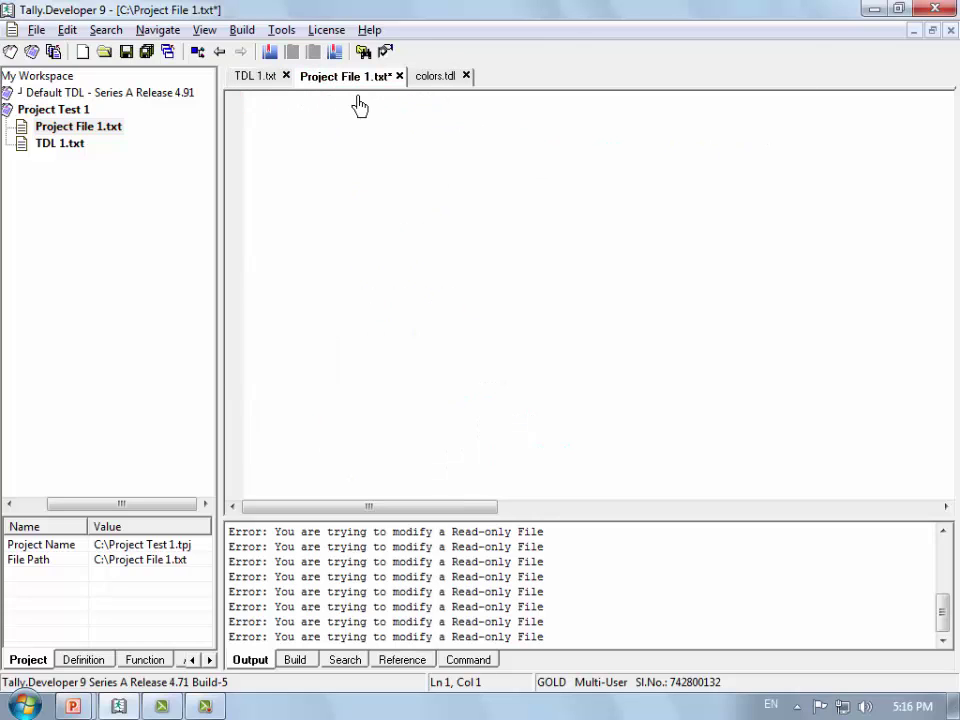
{"action": "key", "text": "ctrl+s"}
{"action": "left_click", "coordinate": [266, 76]}
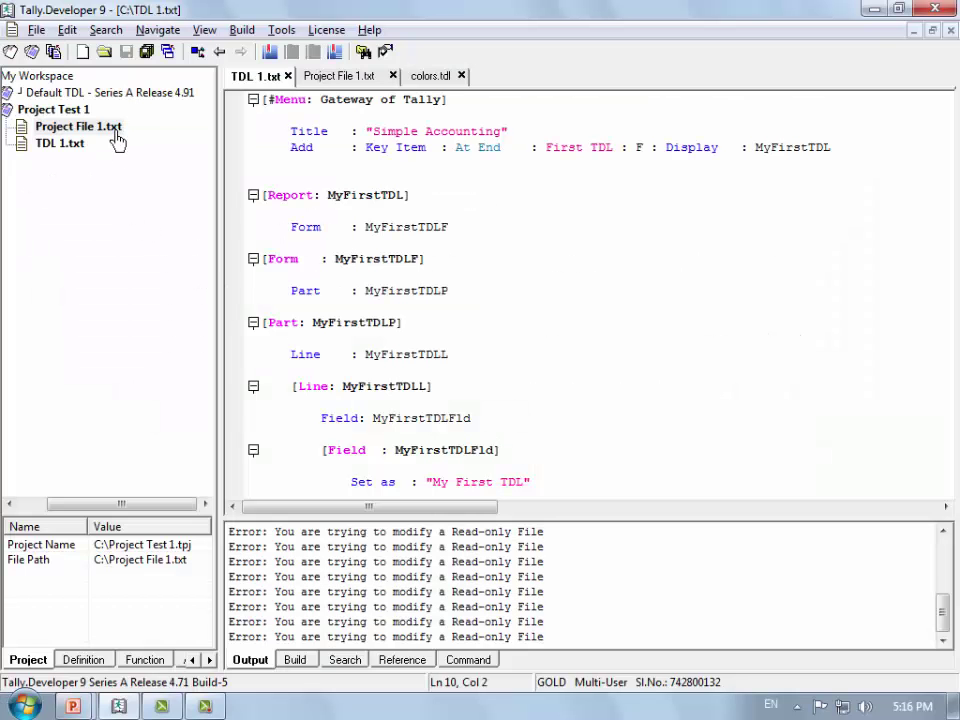
Step: Open Project File 1.txt's folder on Local Disk (C:) via Open File Location, then close it
{"action": "right_click", "coordinate": [98, 126]}
{"action": "left_click", "coordinate": [190, 292]}
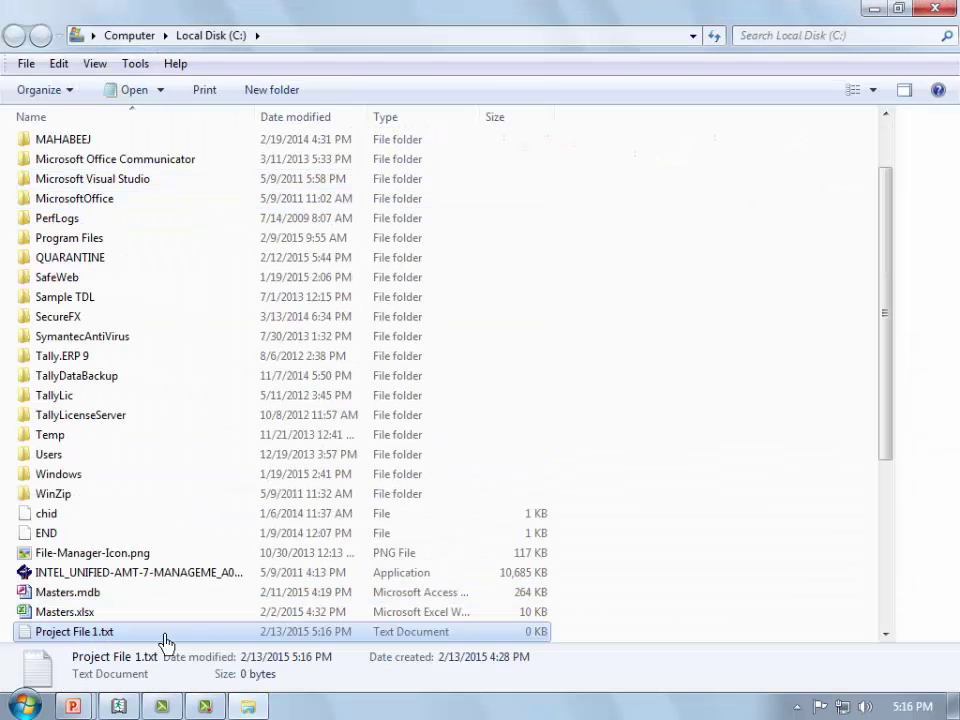
{"action": "key", "text": "F2"}
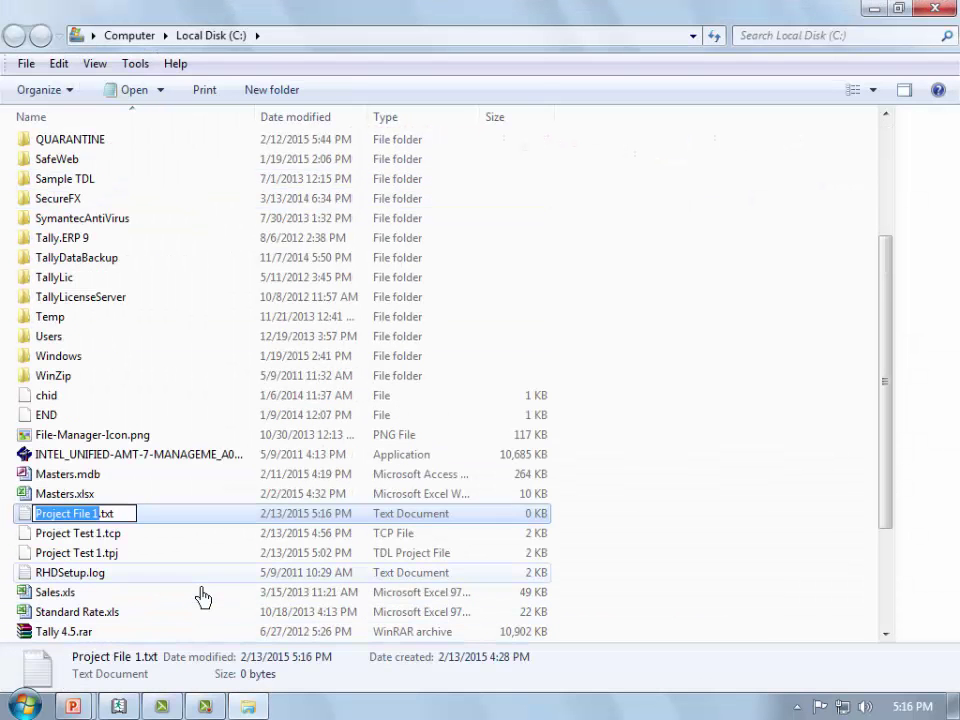
{"action": "key", "text": "Escape"}
{"action": "key", "text": "alt+F4"}
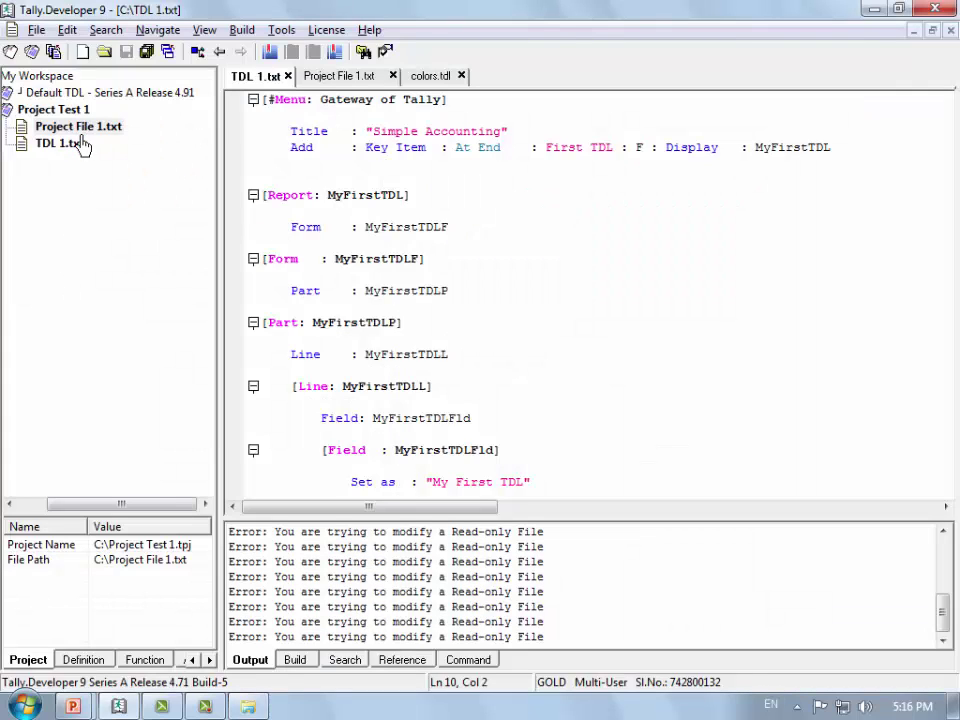
{"action": "right_click", "coordinate": [82, 130]}
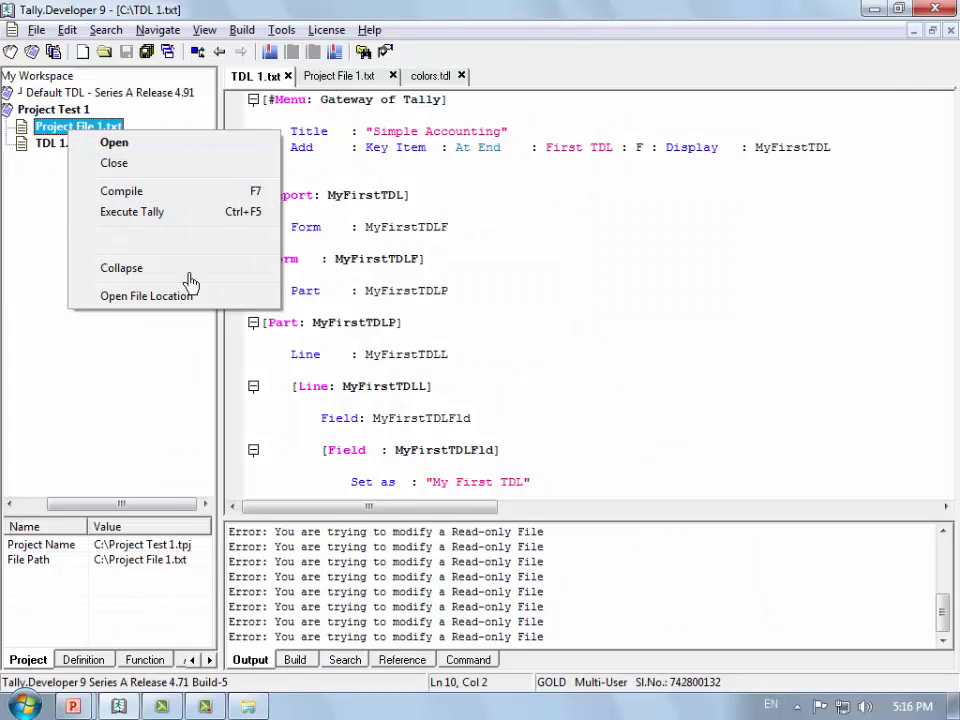
{"action": "left_click", "coordinate": [613, 376]}
{"action": "key", "text": "alt+Tab"}
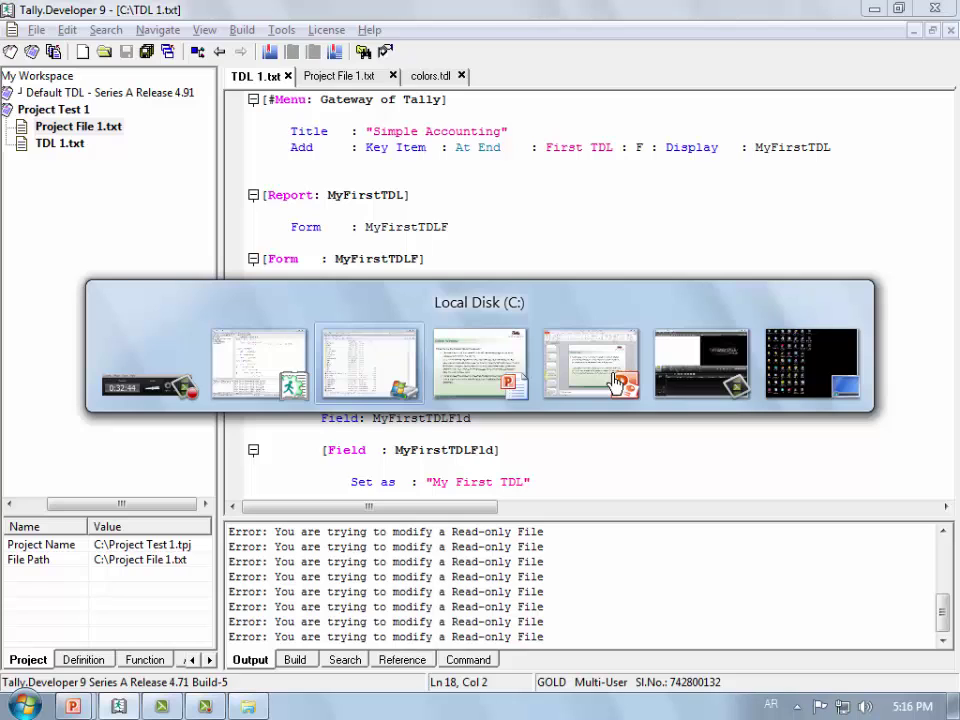
Step: Return to the PowerPoint slide show and advance to slide 26
{"action": "key", "text": "alt+Tab"}
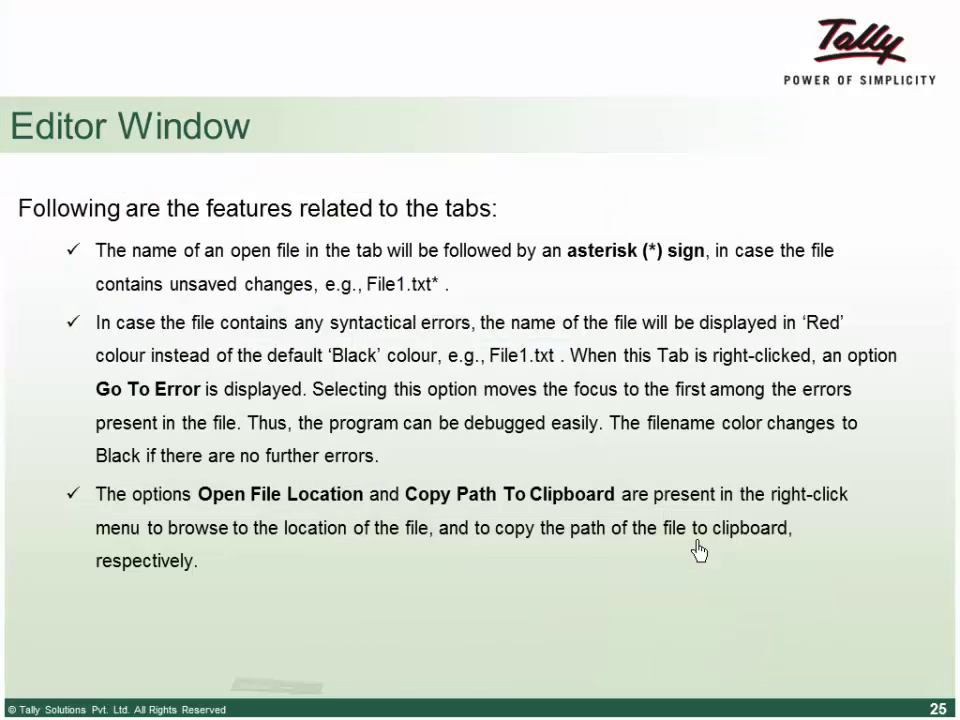
{"action": "left_click", "coordinate": [698, 550]}
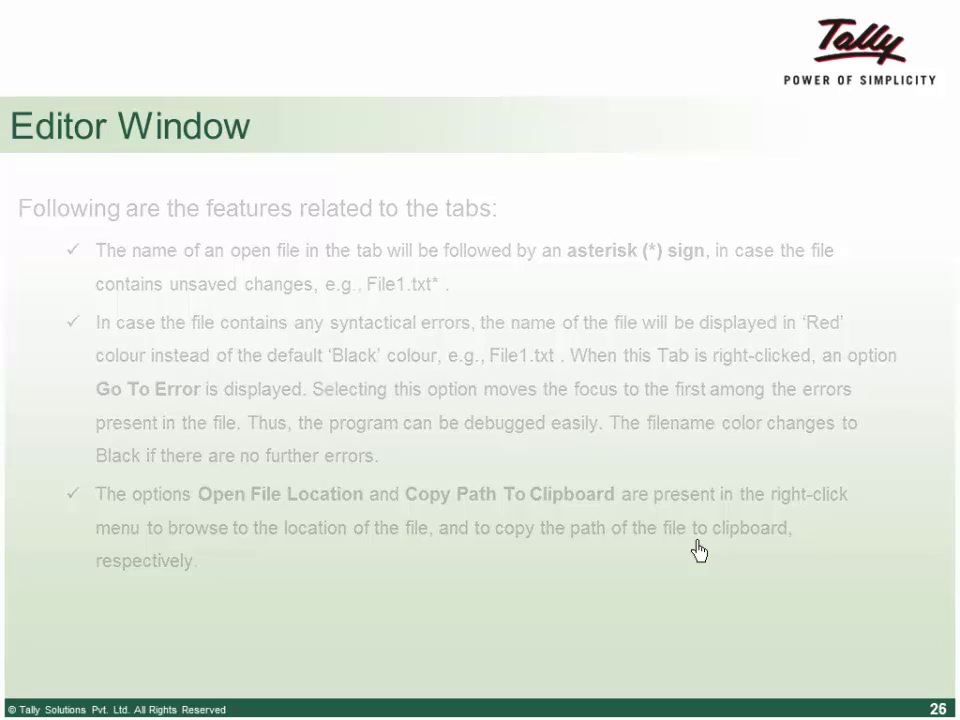